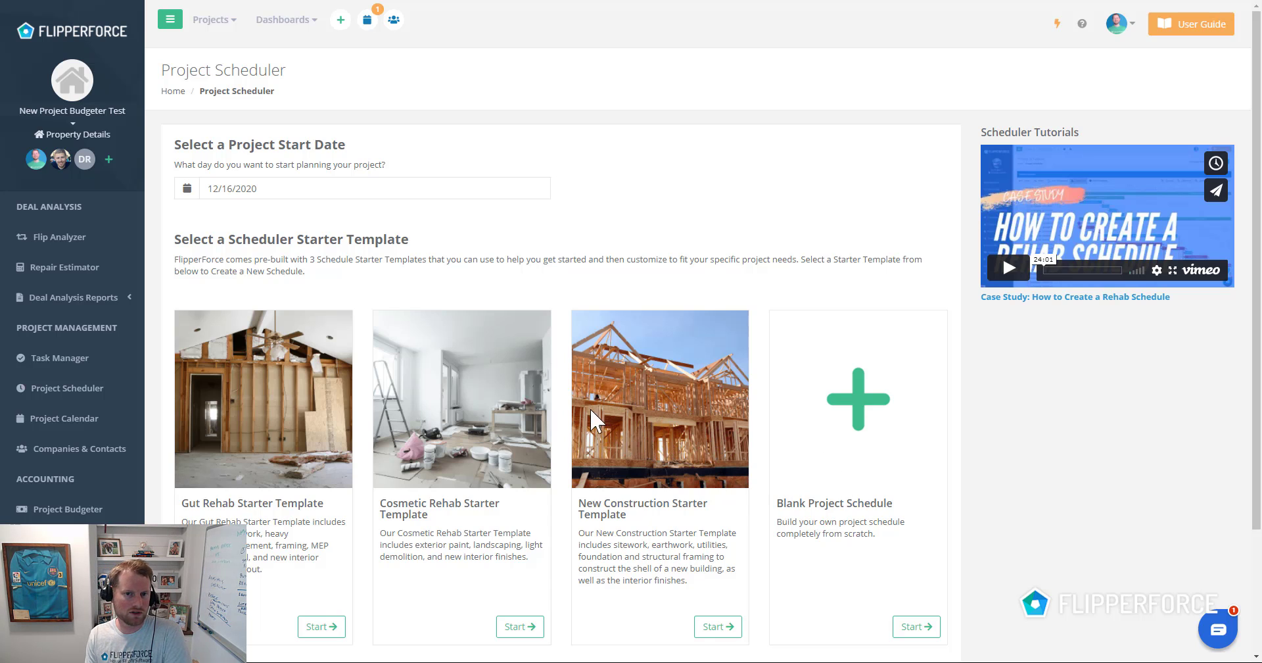
Start a new schedule from the Cosmetic Rehab Starter Template with start date 12/16/2020.
scroll(578, 408, down, 3)
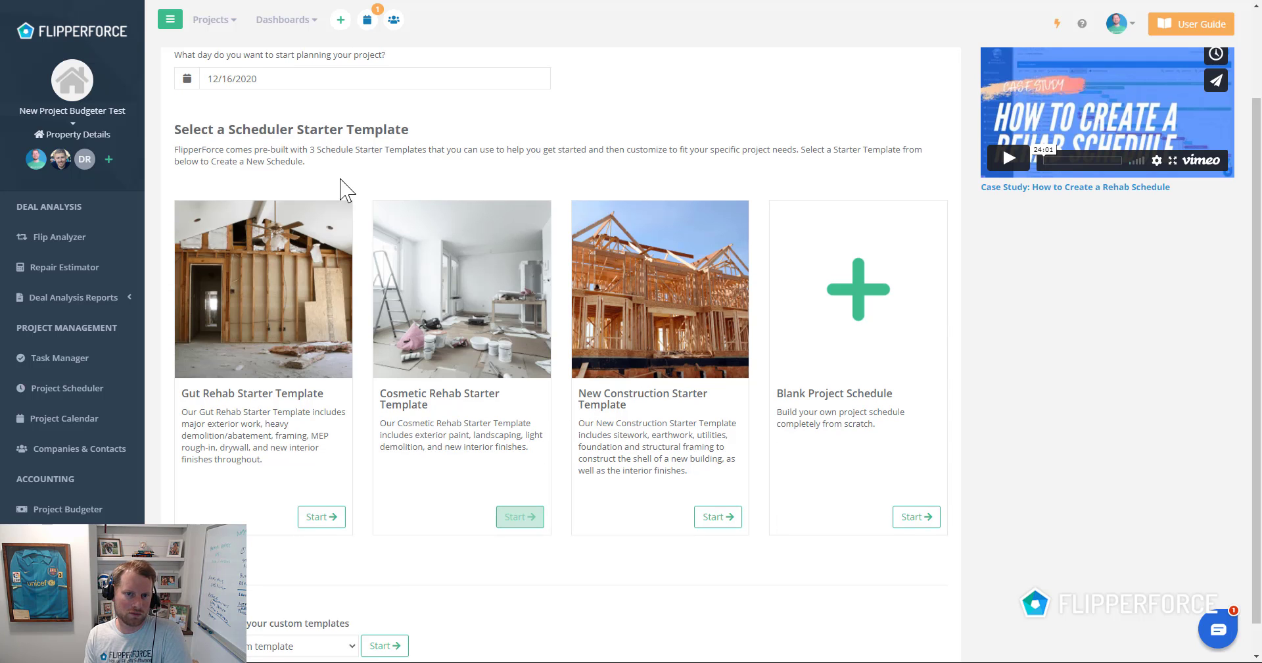
scroll(323, 203, up, 3)
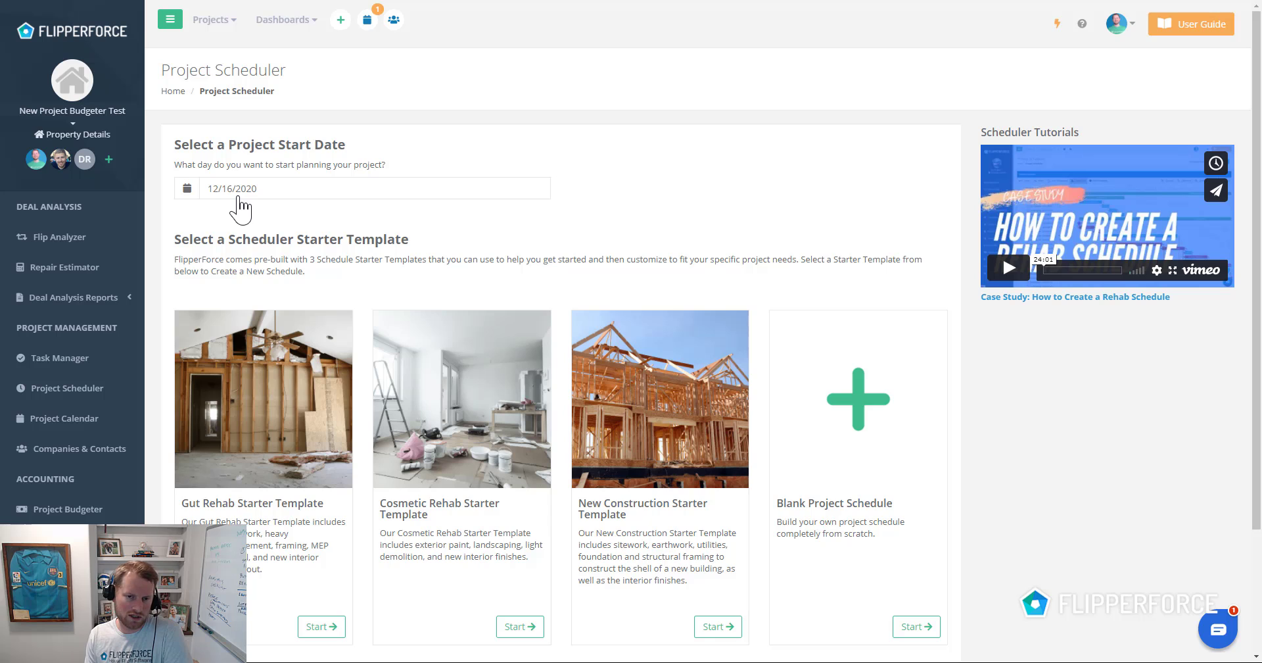
click(519, 626)
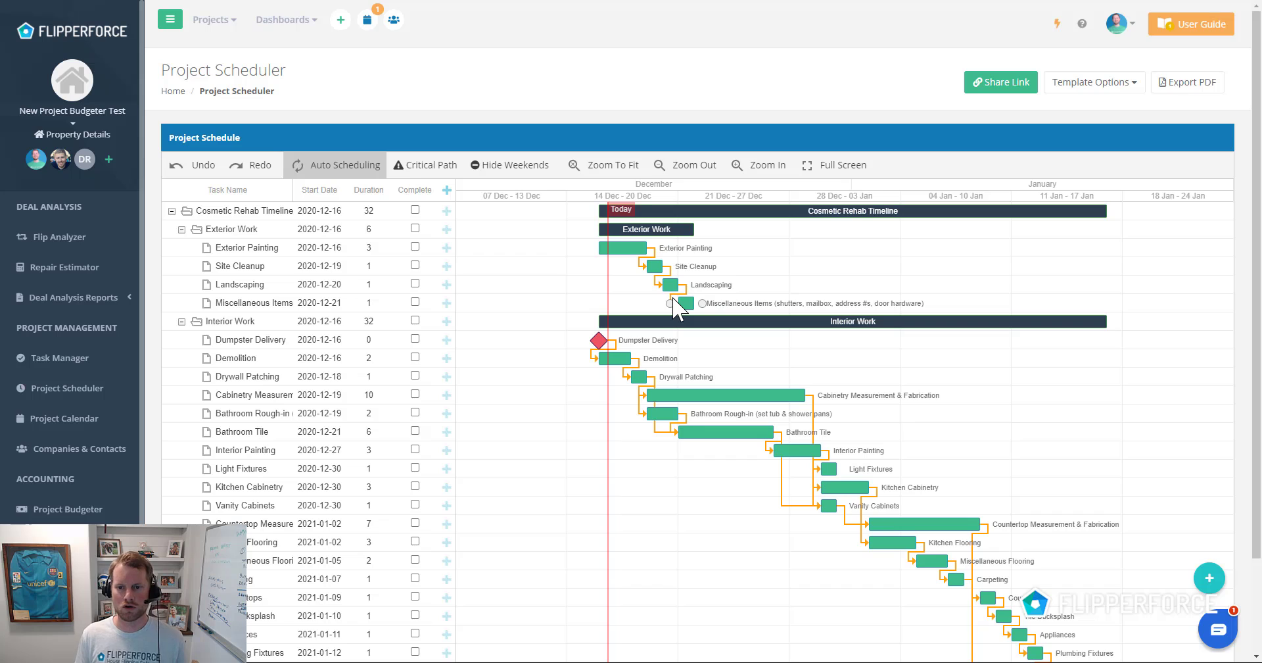
Select the Cosmetic Rehab Timeline row to review its Exterior Work and Interior Work groups.
click(335, 212)
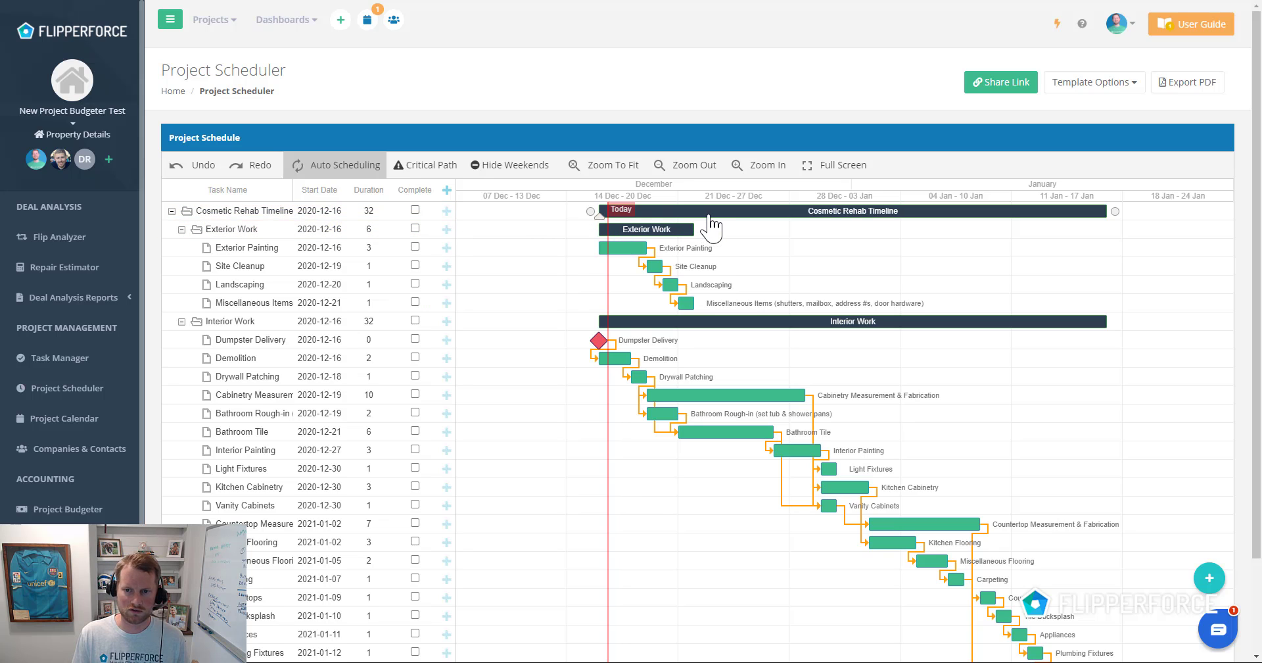
double_click(335, 211)
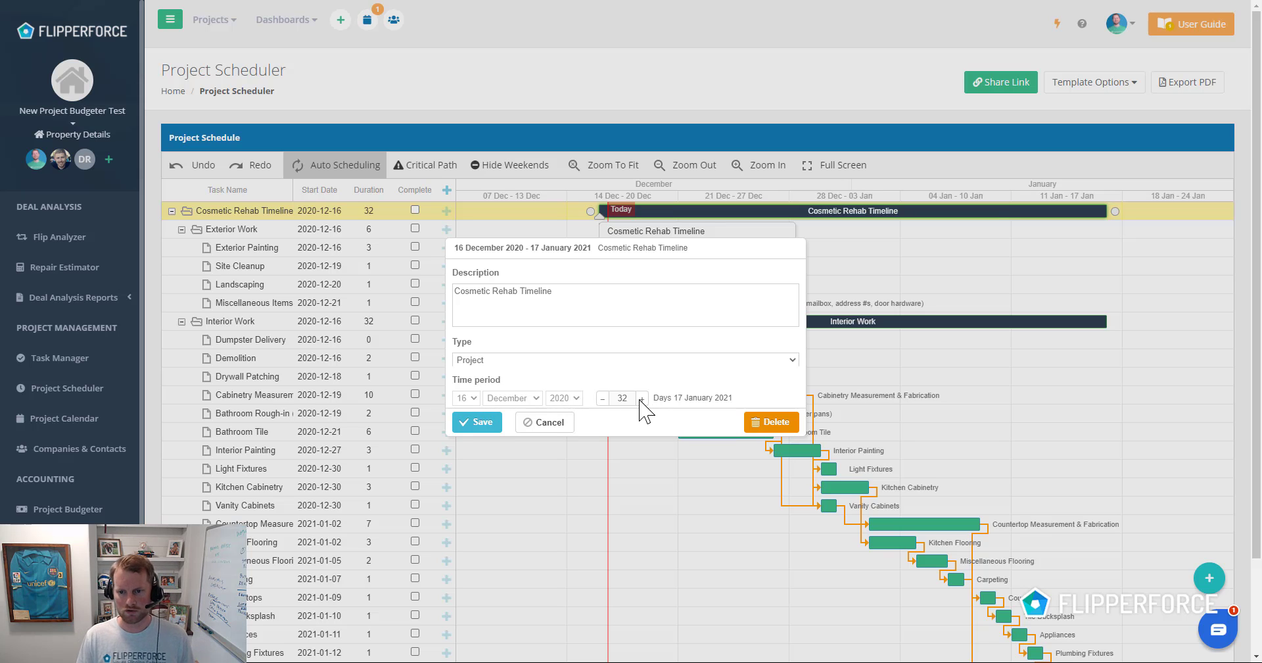
click(560, 426)
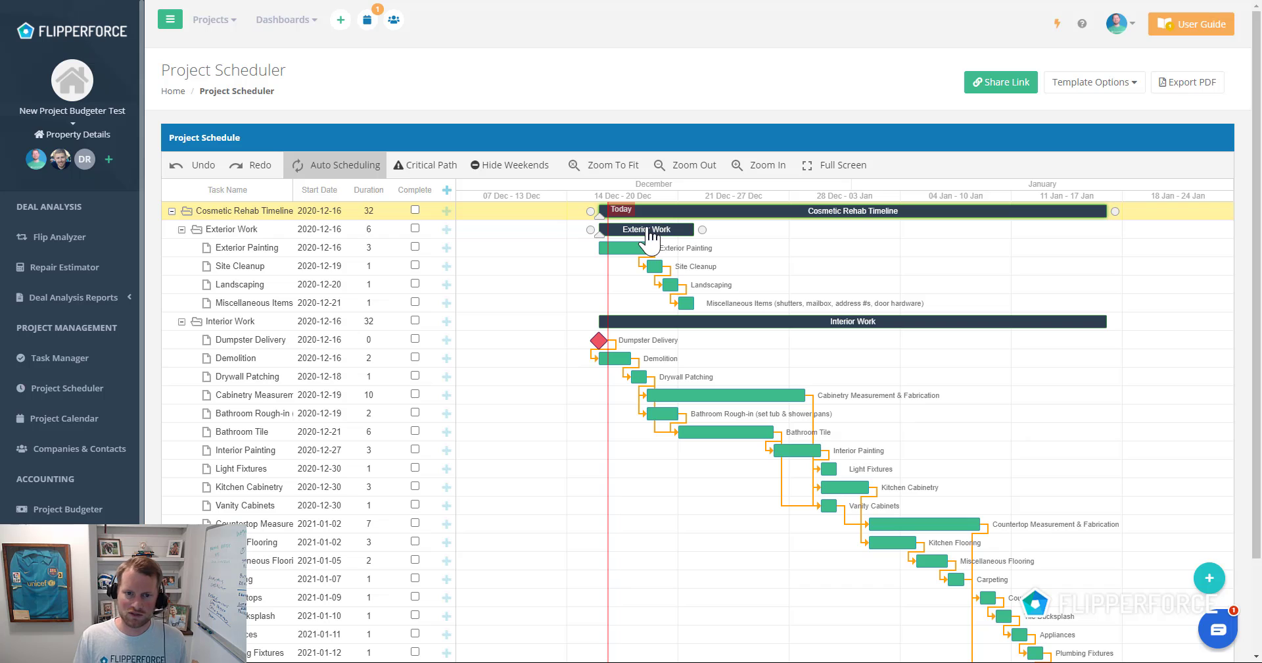
click(261, 284)
click(218, 218)
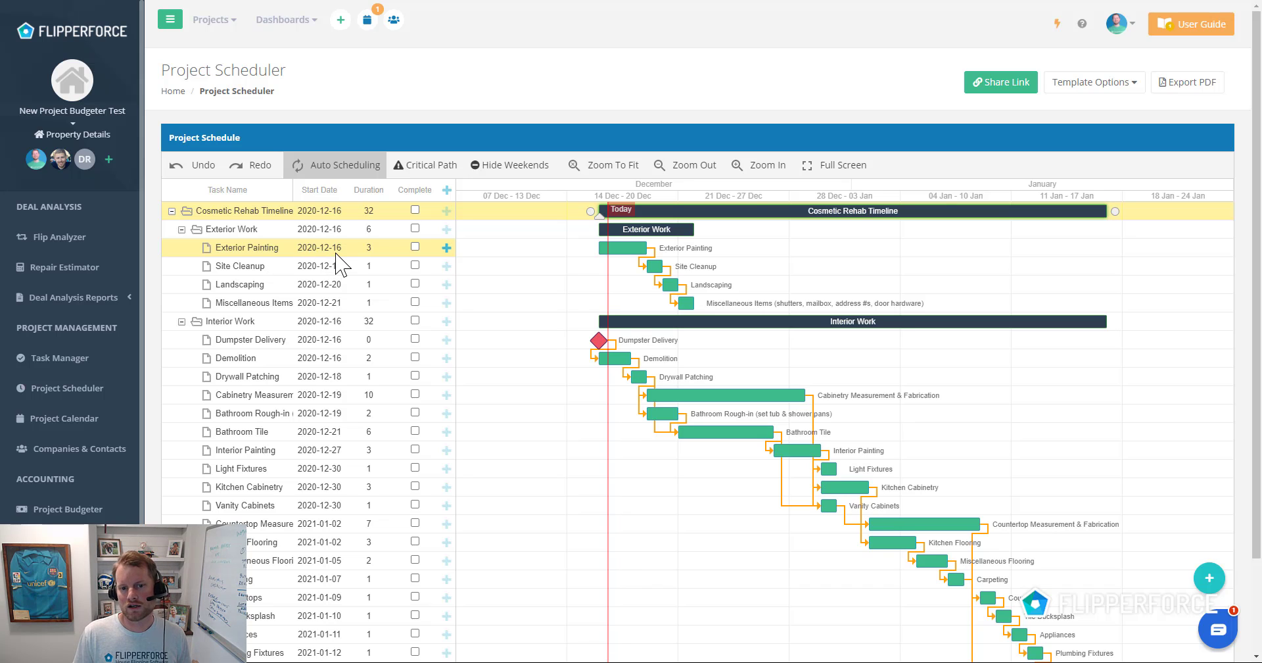
Move the Exterior Painting bar earlier so it starts on 2020-12-10.
drag(631, 253, 547, 254)
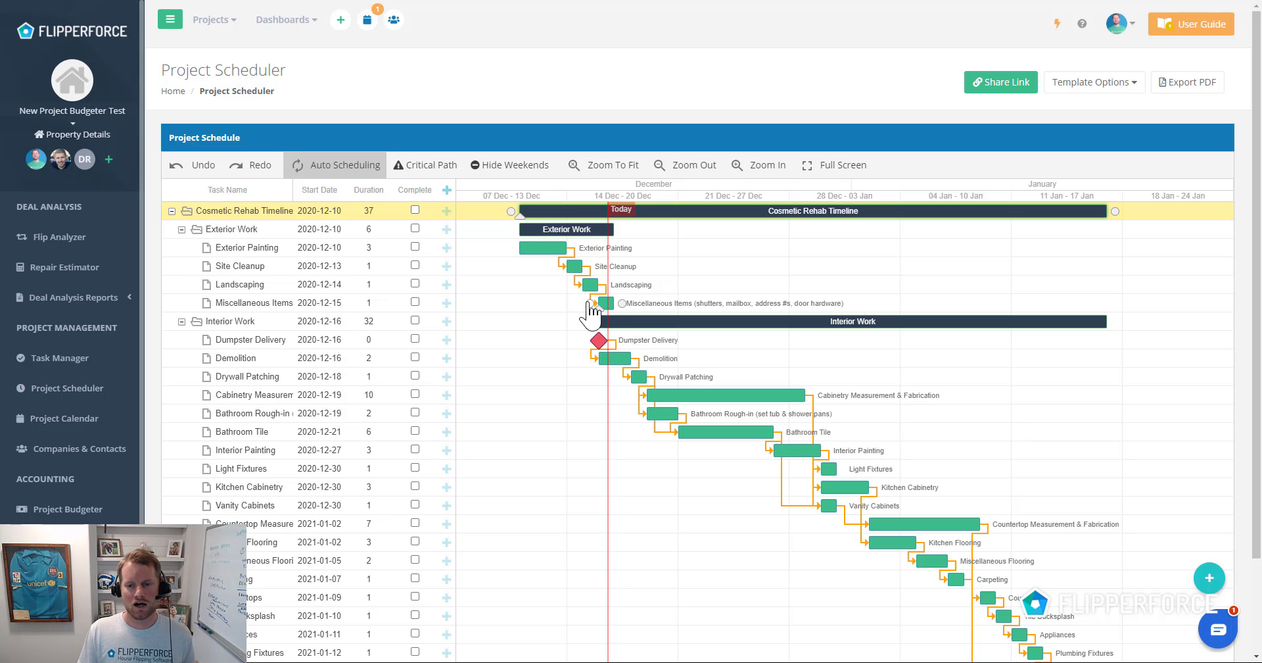
scroll(590, 273, down, 3)
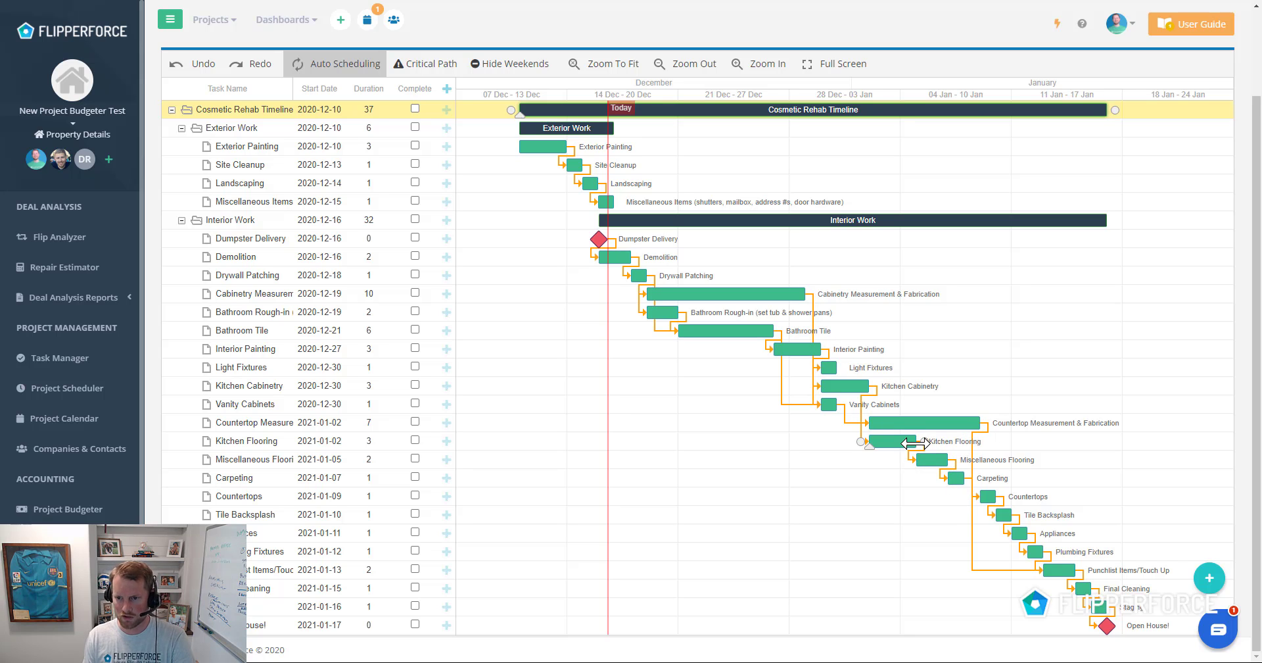
Stretch Kitchen Flooring to 8 days and Appliances to 5 days in the Gantt chart.
drag(924, 444, 1001, 445)
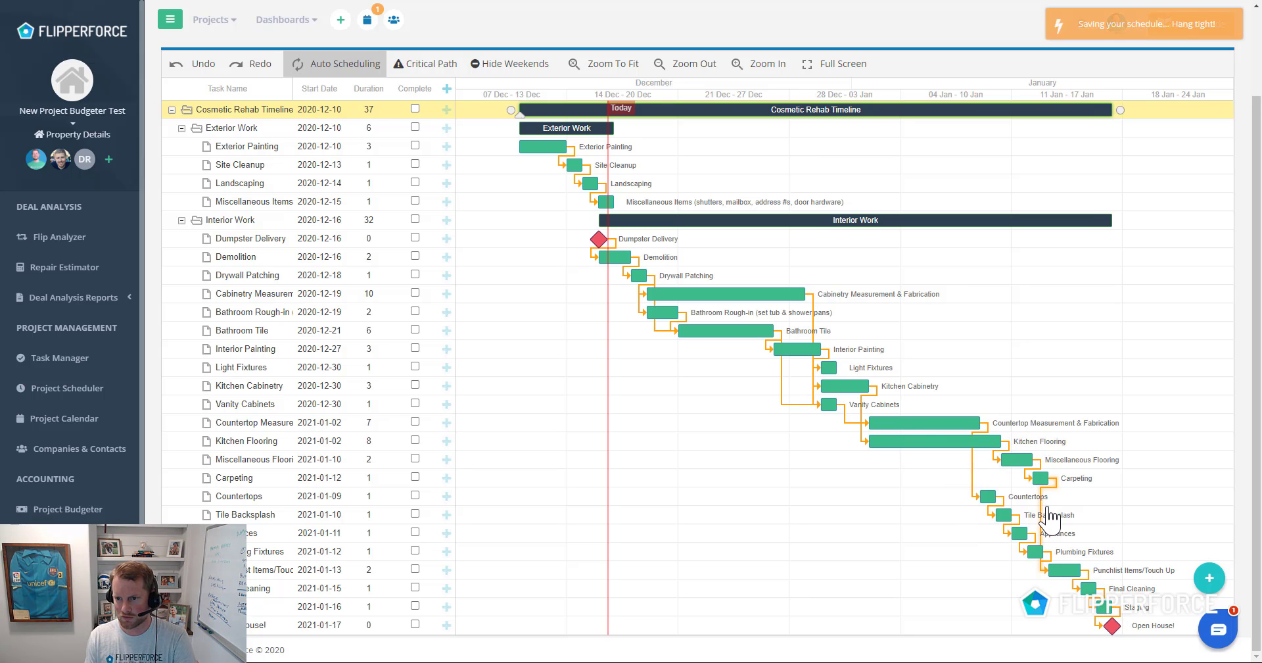
drag(1027, 533, 1078, 528)
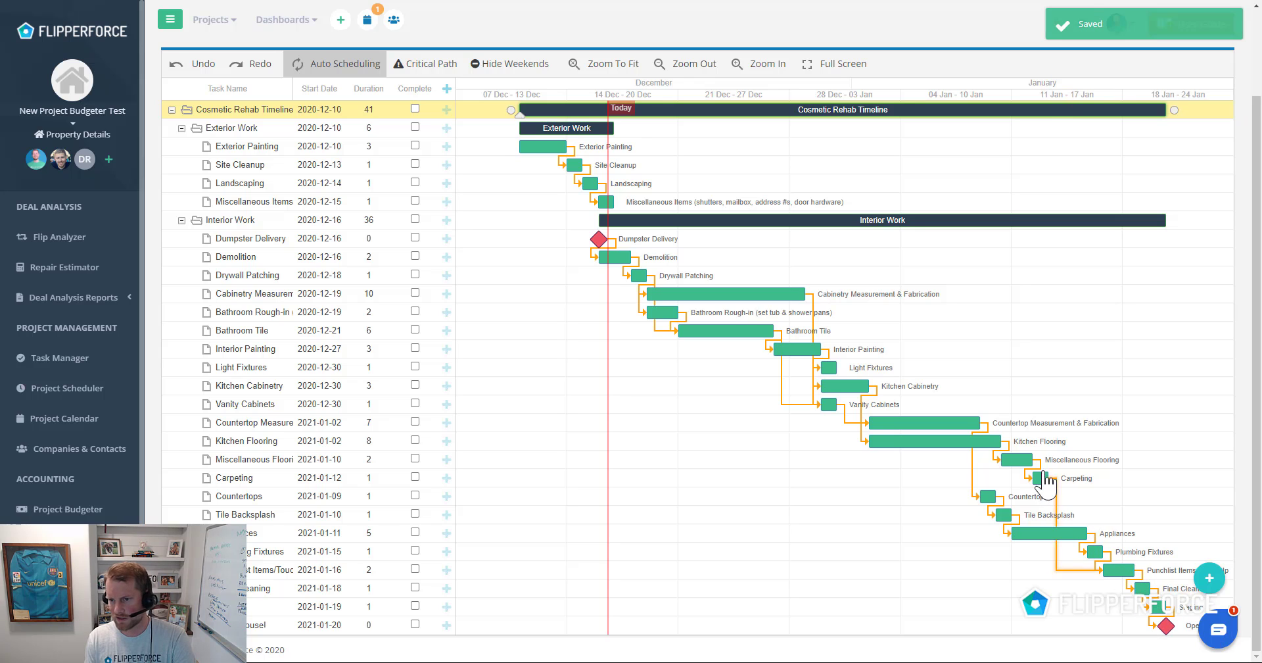
scroll(1029, 411, up, 2)
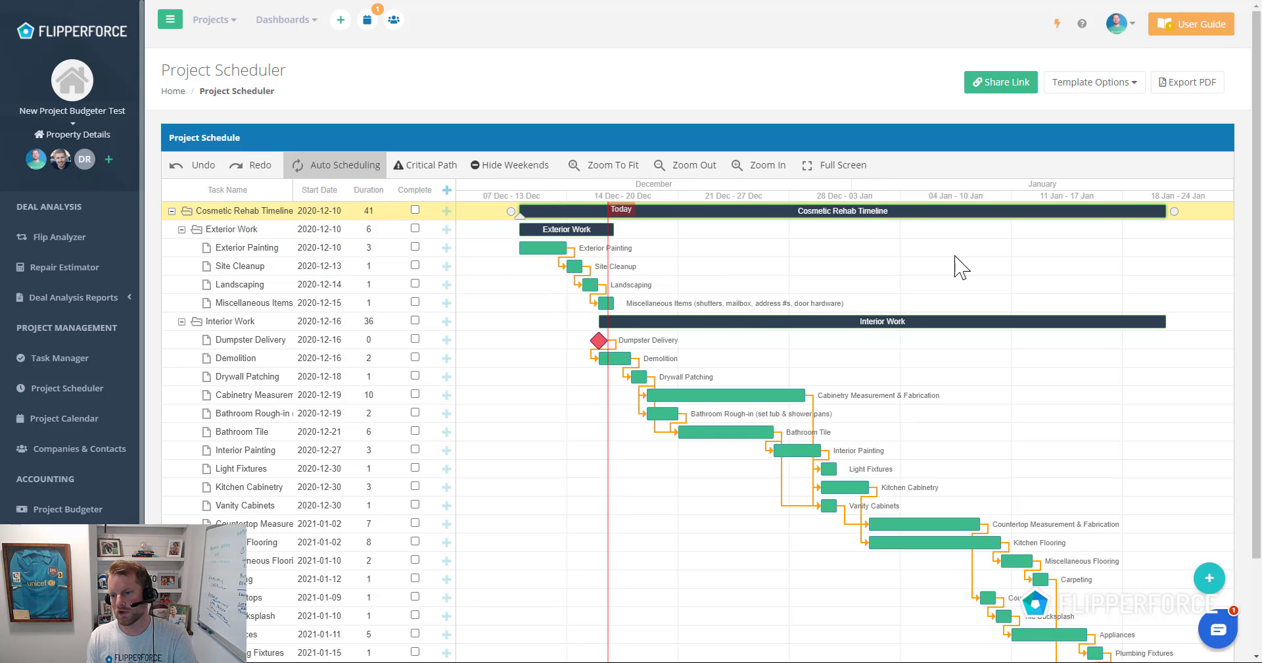
scroll(884, 246, down, 2)
scroll(792, 184, up, 2)
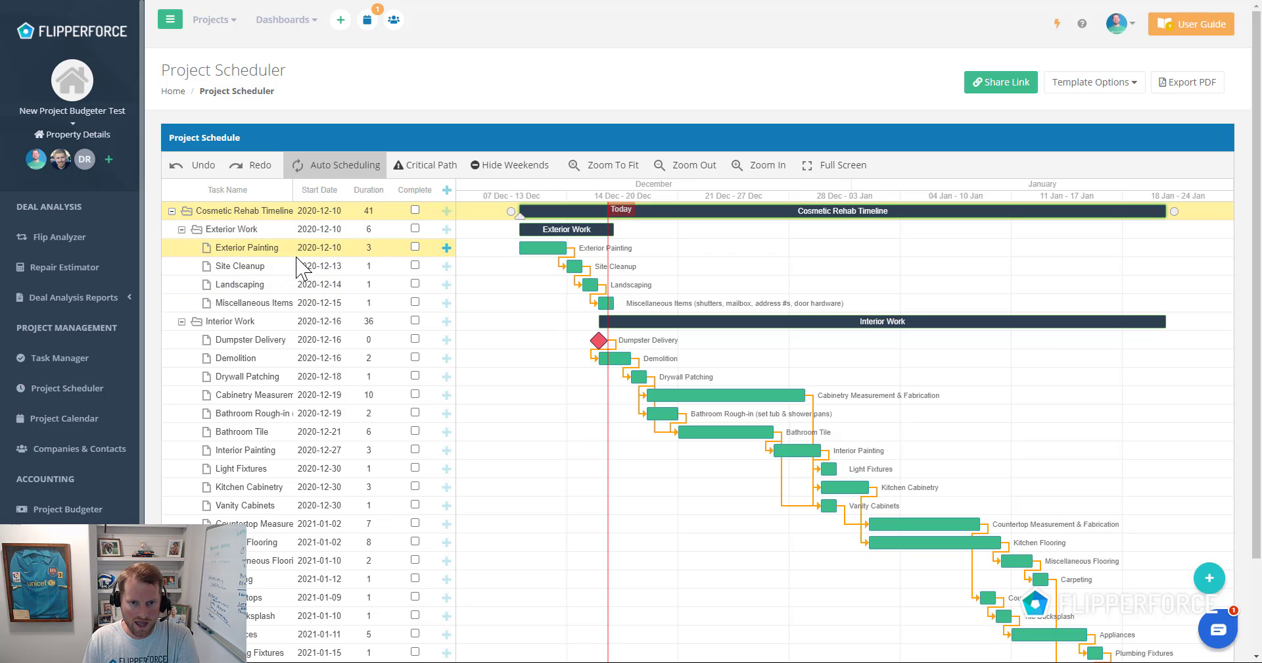
Save the Cosmetic Rehab Timeline details with its type kept as Project.
double_click(585, 215)
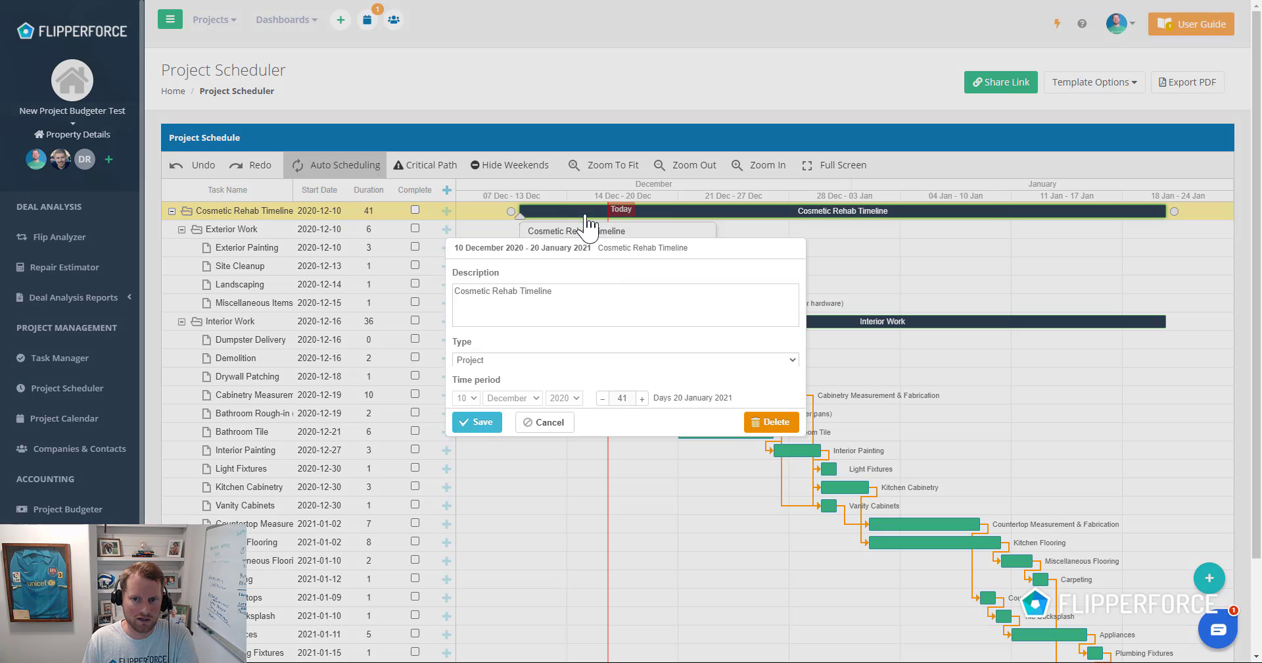
click(559, 361)
click(546, 399)
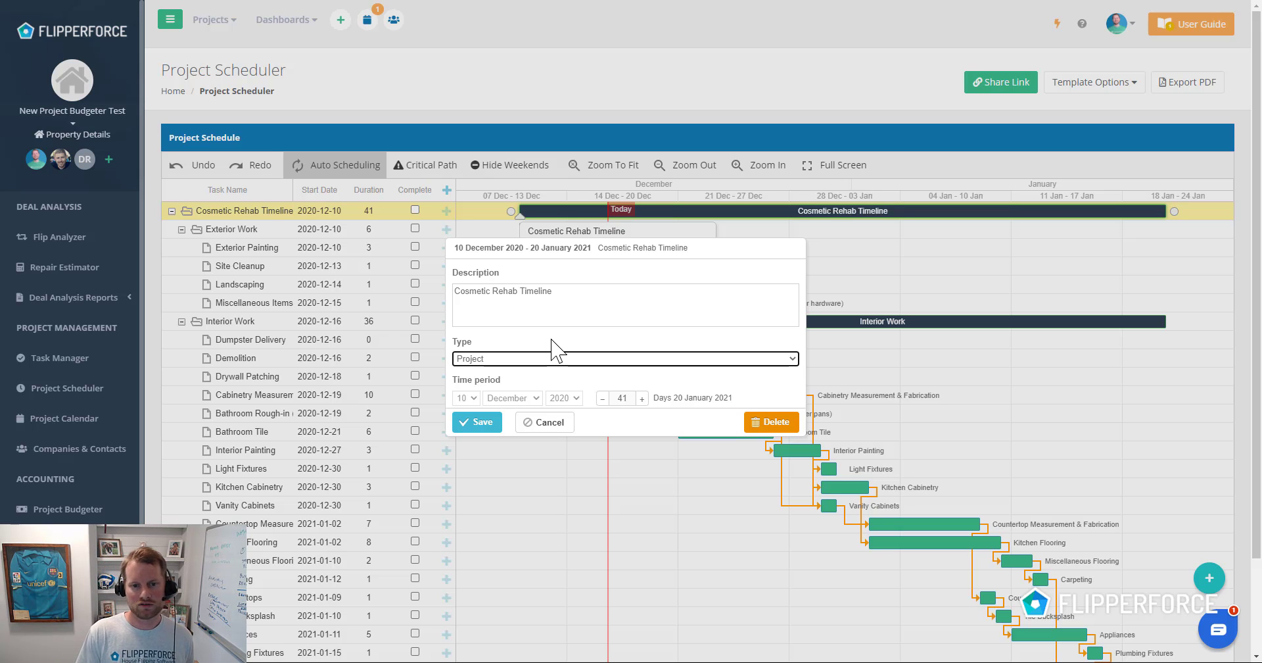
click(485, 425)
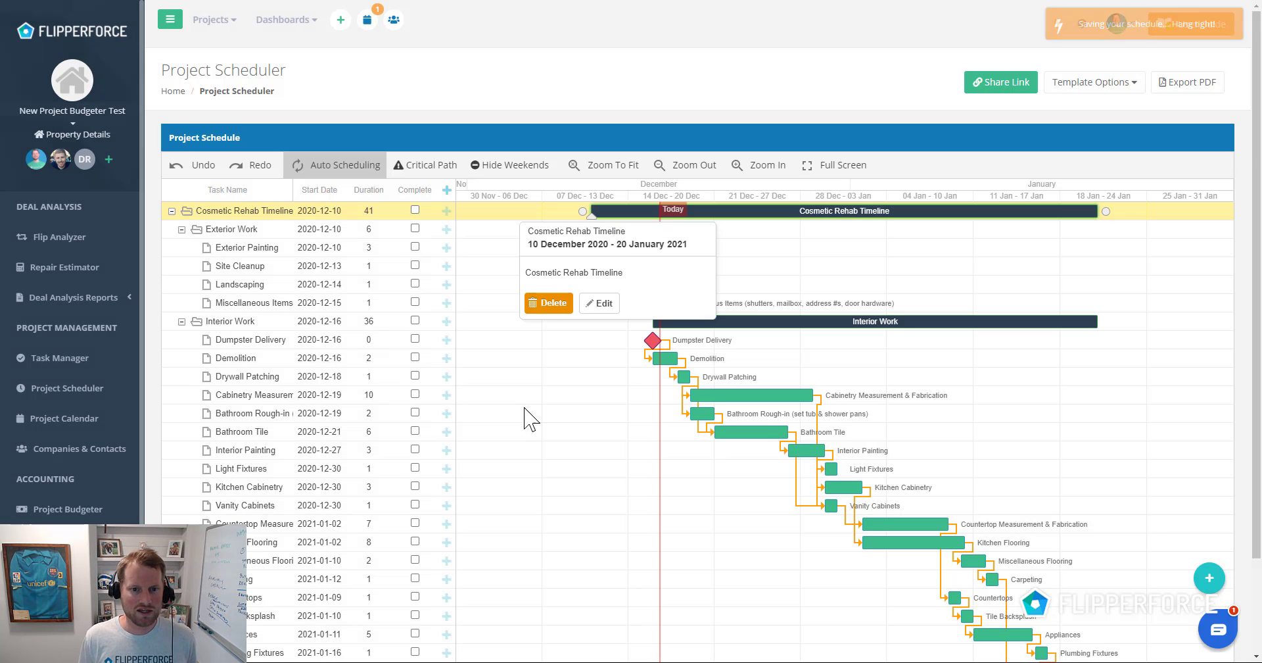
Save the Exterior Work details with its type kept as Project.
double_click(301, 231)
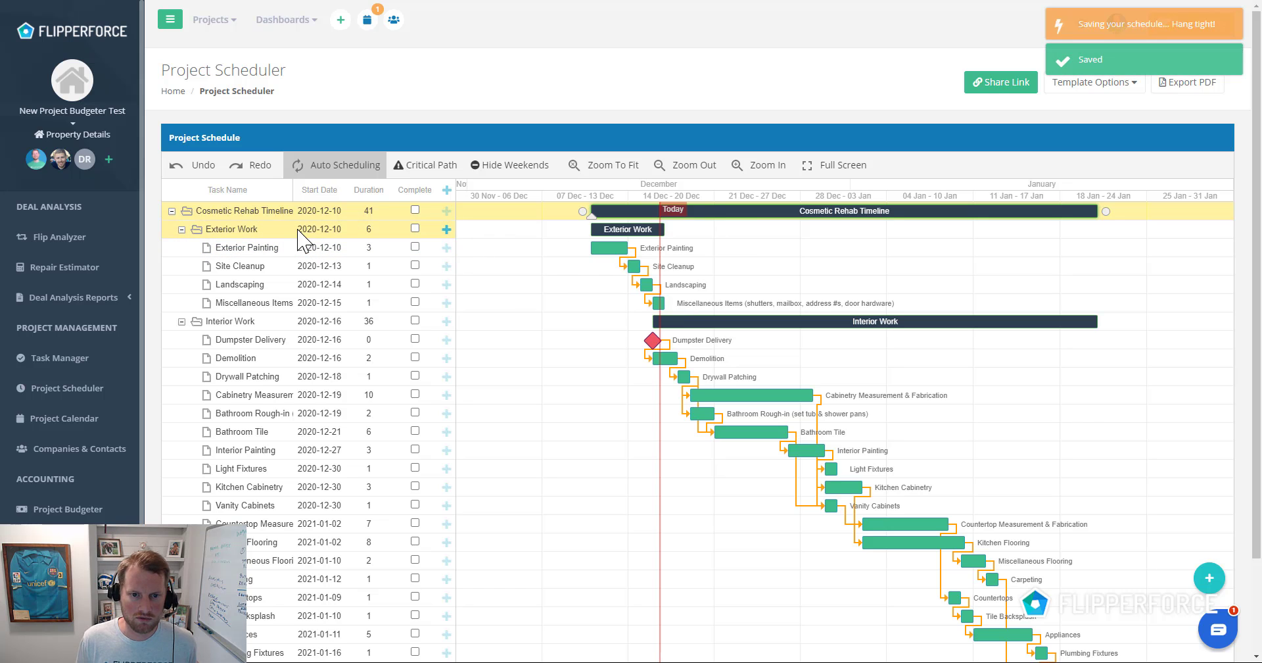
click(583, 361)
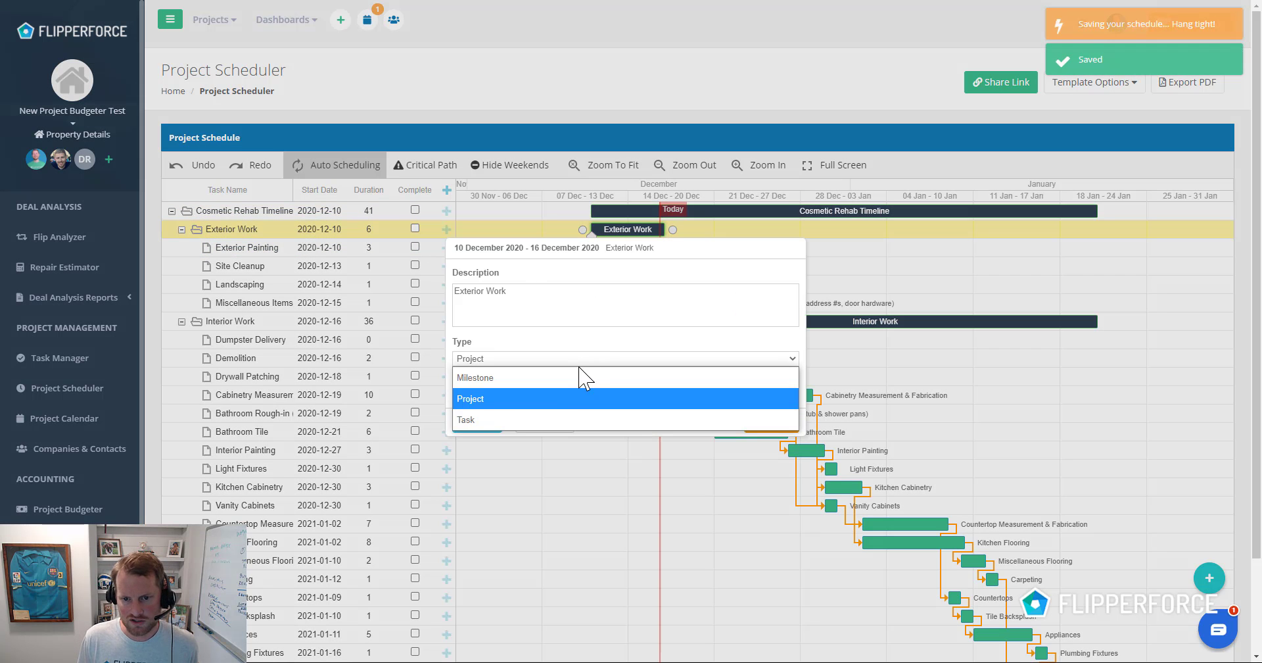
click(564, 399)
click(486, 426)
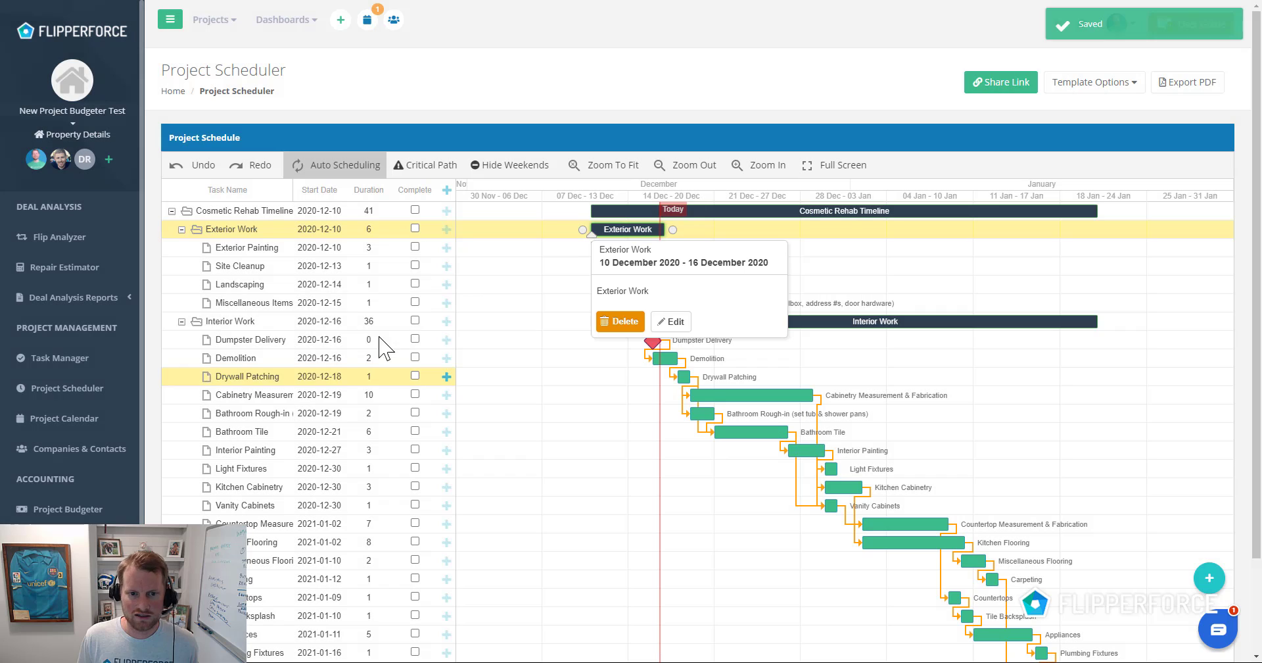
Save the Exterior Painting details with its type kept as Task.
double_click(283, 249)
click(539, 370)
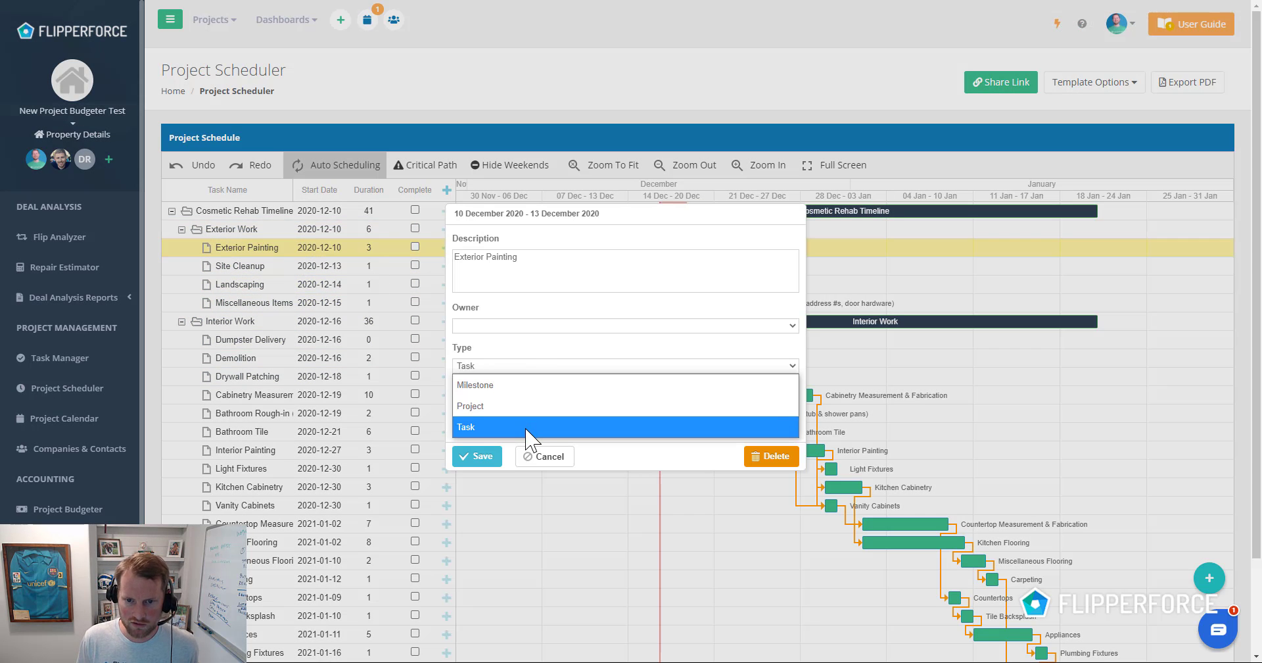
click(493, 460)
click(478, 456)
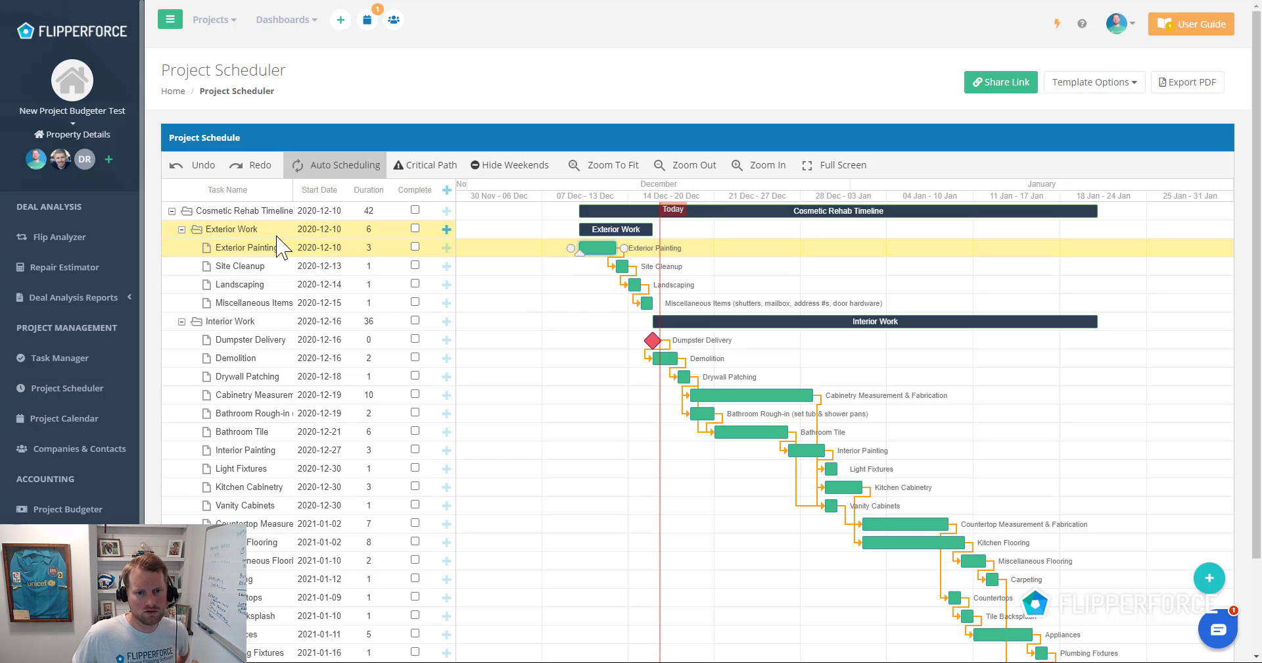
Add a 1-day 'Driveway replacement' task under Exterior Work starting 2020-12-10.
click(446, 230)
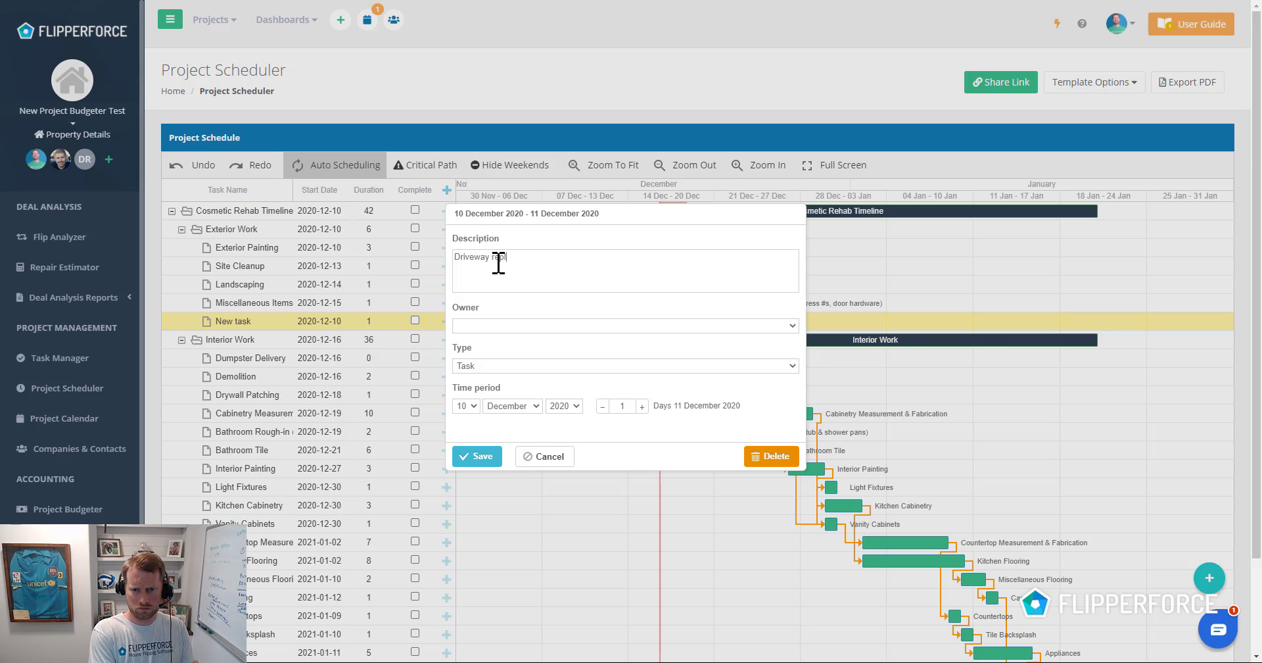
click(478, 457)
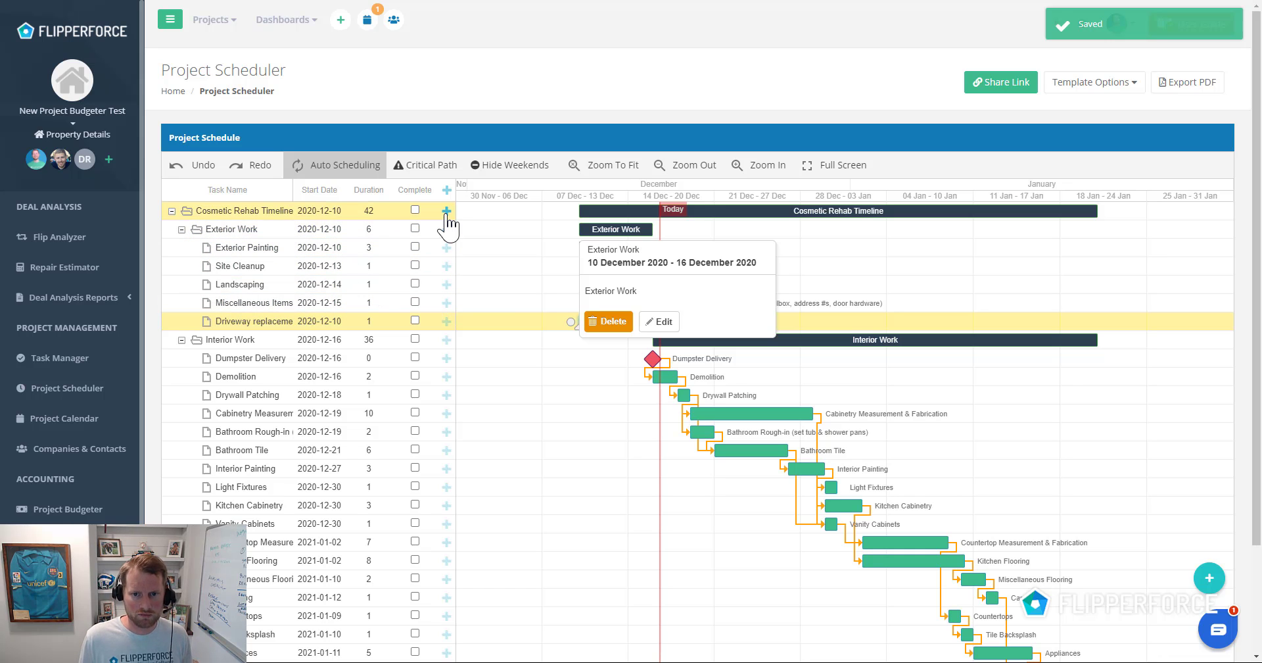
Add a 1-day 'New task' and move it under Driveway replacement in Exterior Work.
click(446, 191)
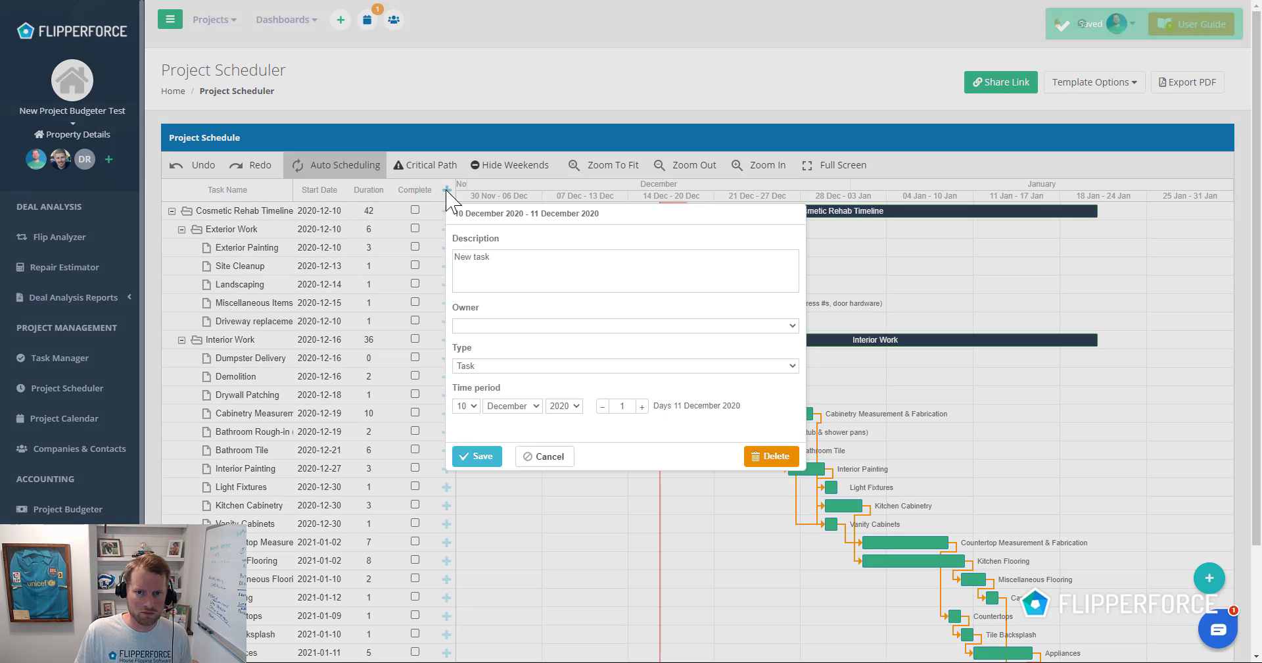
click(490, 455)
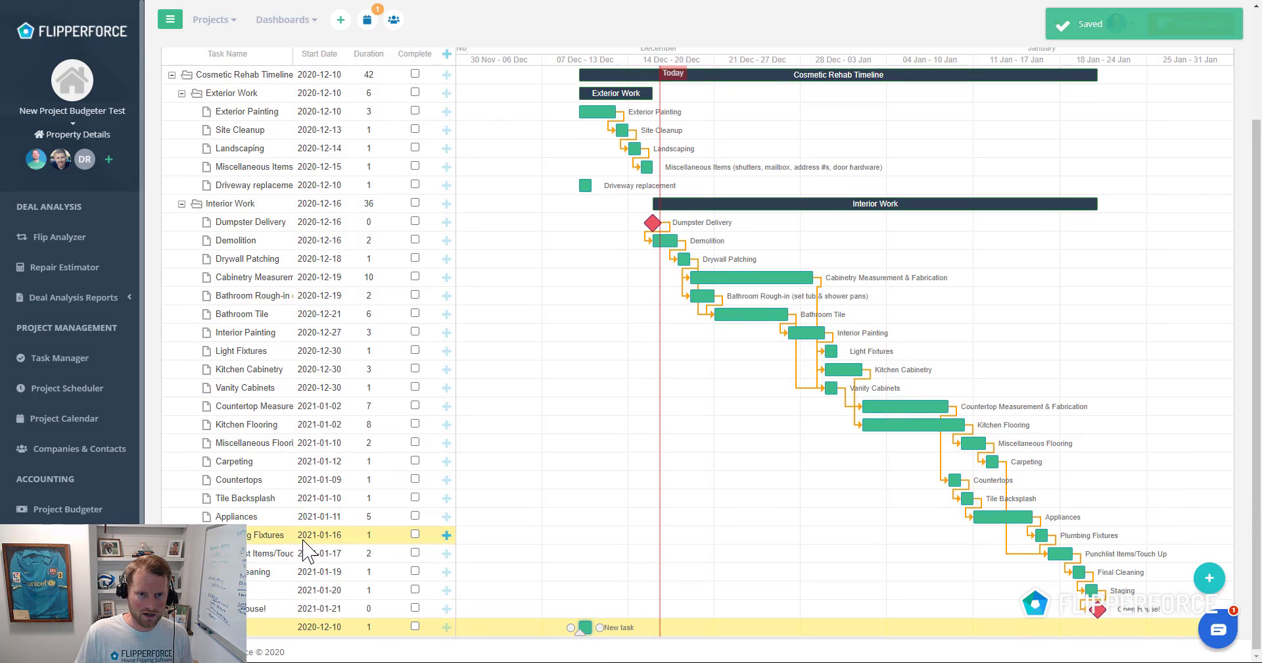
scroll(279, 461, up, 2)
scroll(289, 526, down, 2)
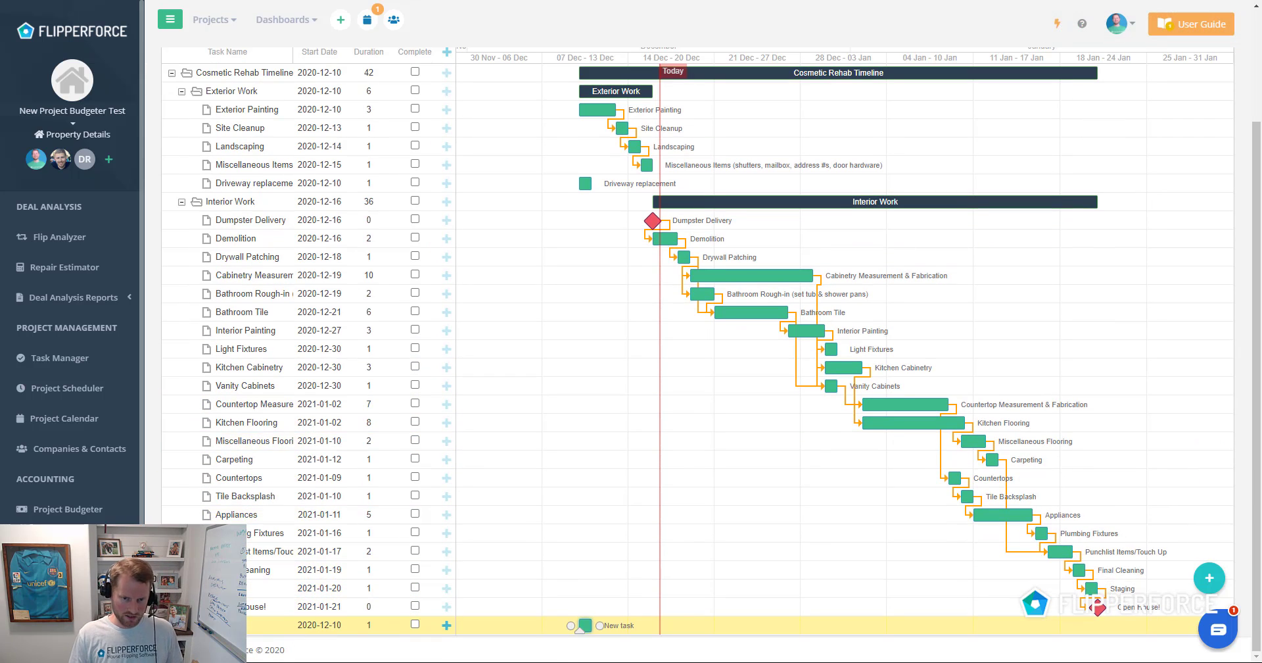
drag(248, 624, 242, 201)
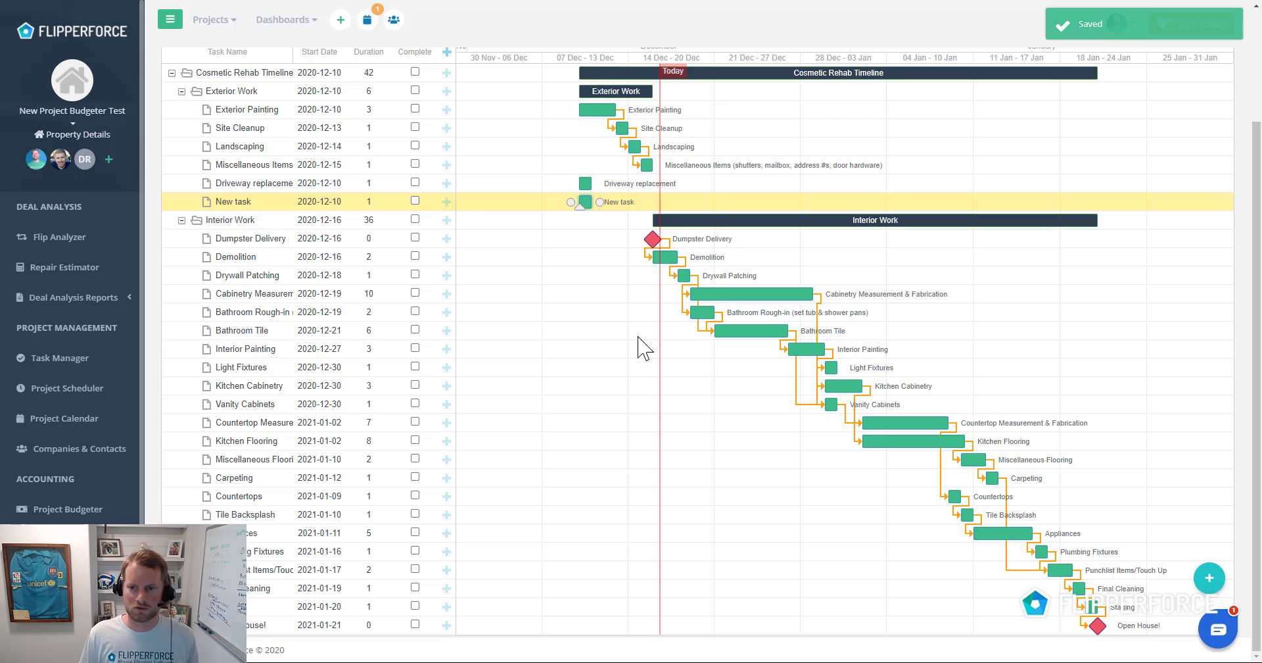
scroll(641, 347, up, 2)
Chain a 5-day Driveway replacement after Miscellaneous Items; start New task 2020-12-20, feeding Dumpster Delivery.
drag(569, 314, 660, 310)
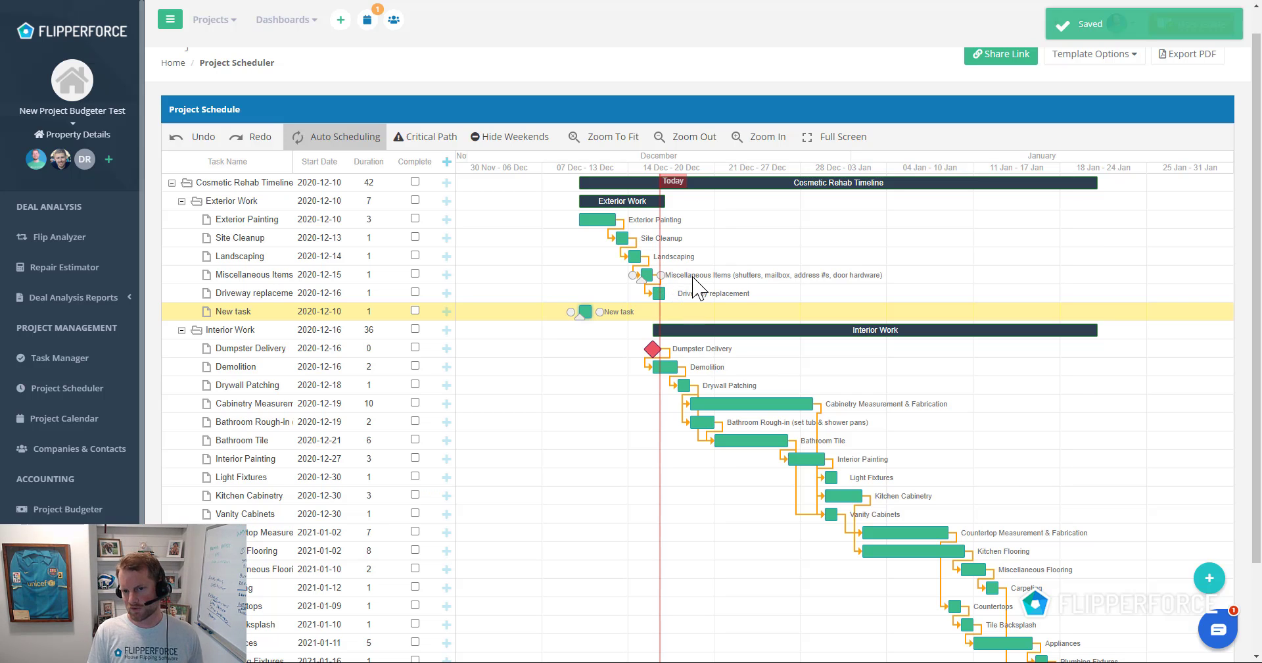
mouse_move(664, 292)
mouse_down()
mouse_move(740, 299)
mouse_move(703, 301)
mouse_up()
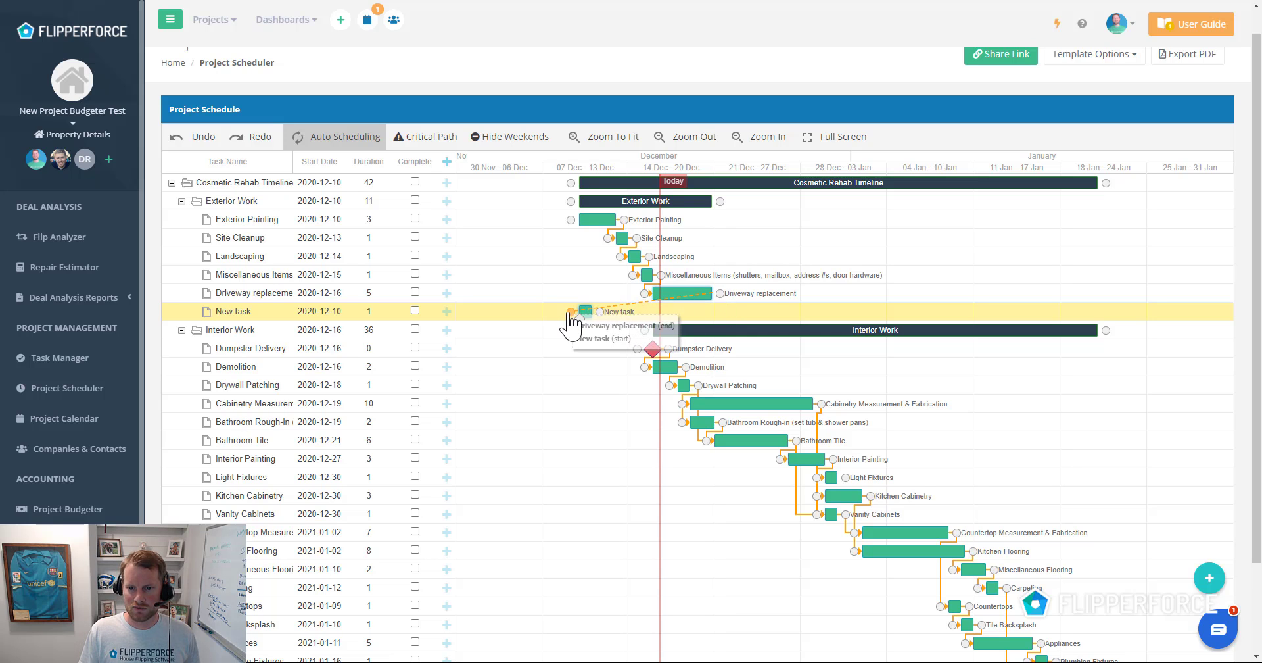
drag(585, 313, 723, 314)
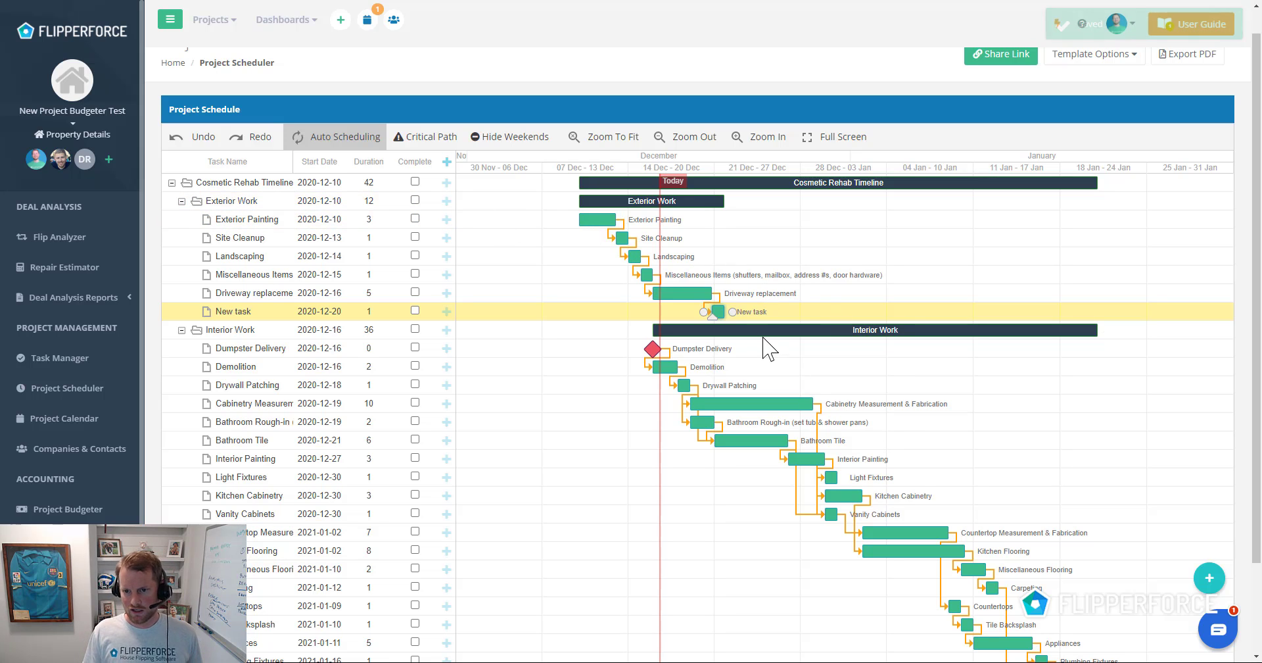
drag(735, 314, 640, 353)
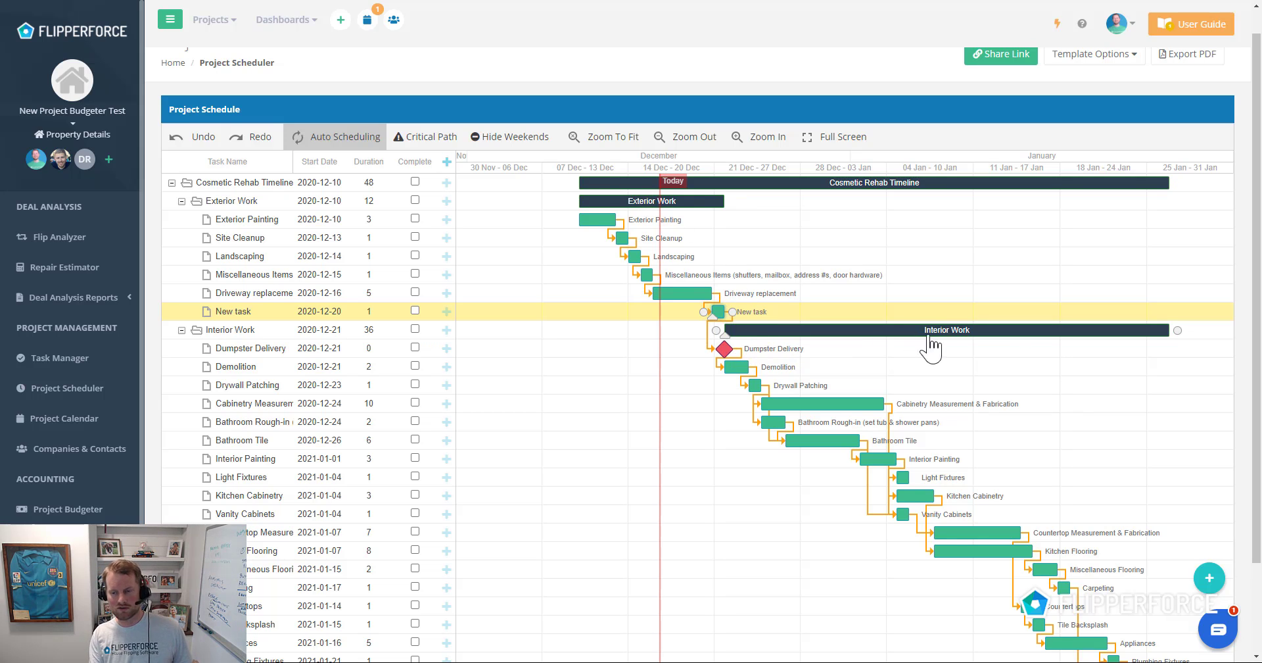
scroll(1093, 383, down, 2)
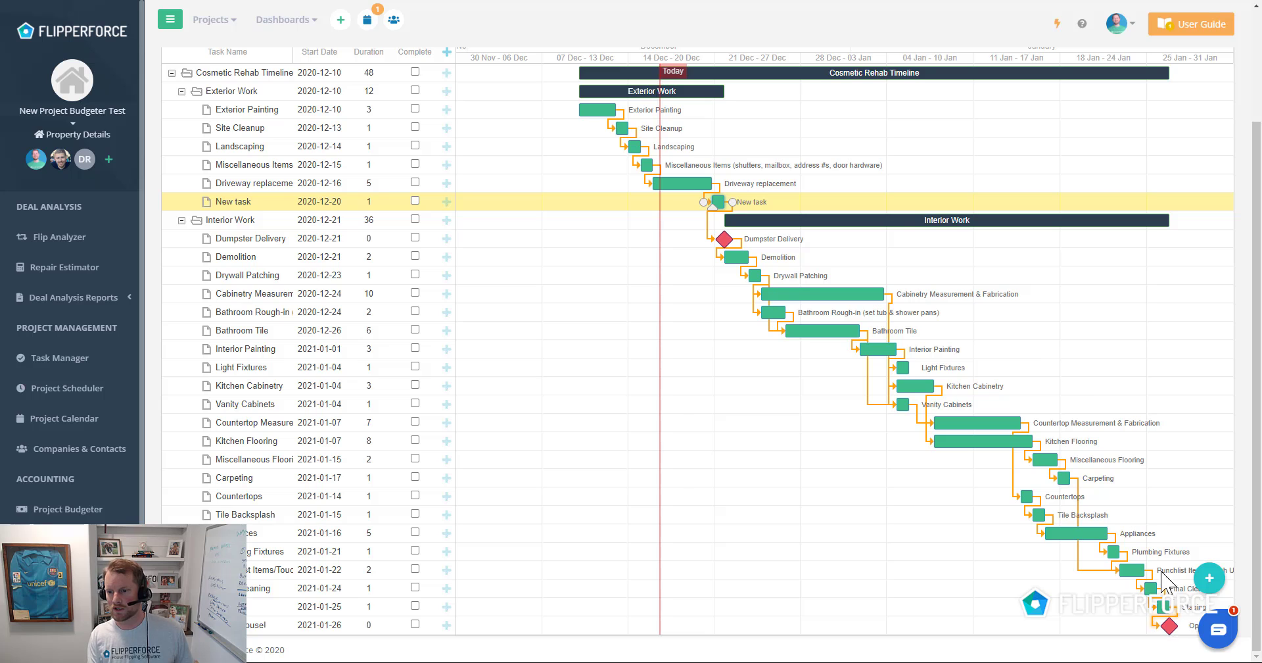
scroll(1028, 344, up, 2)
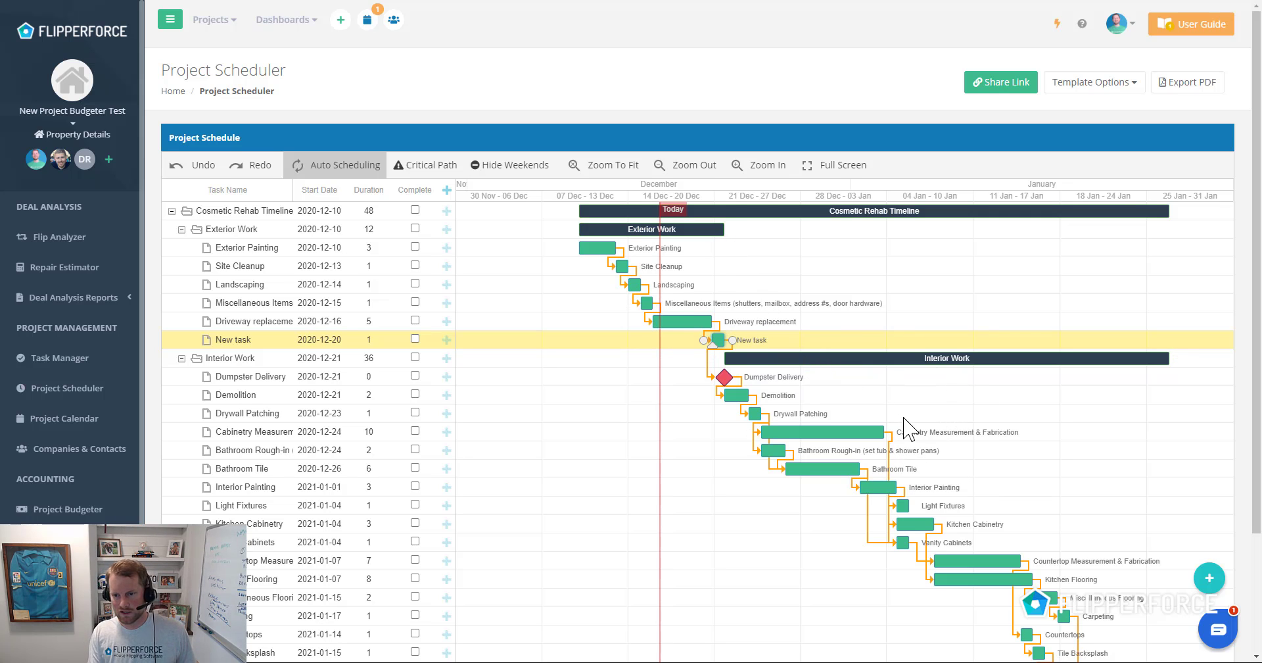
scroll(921, 427, down, 2)
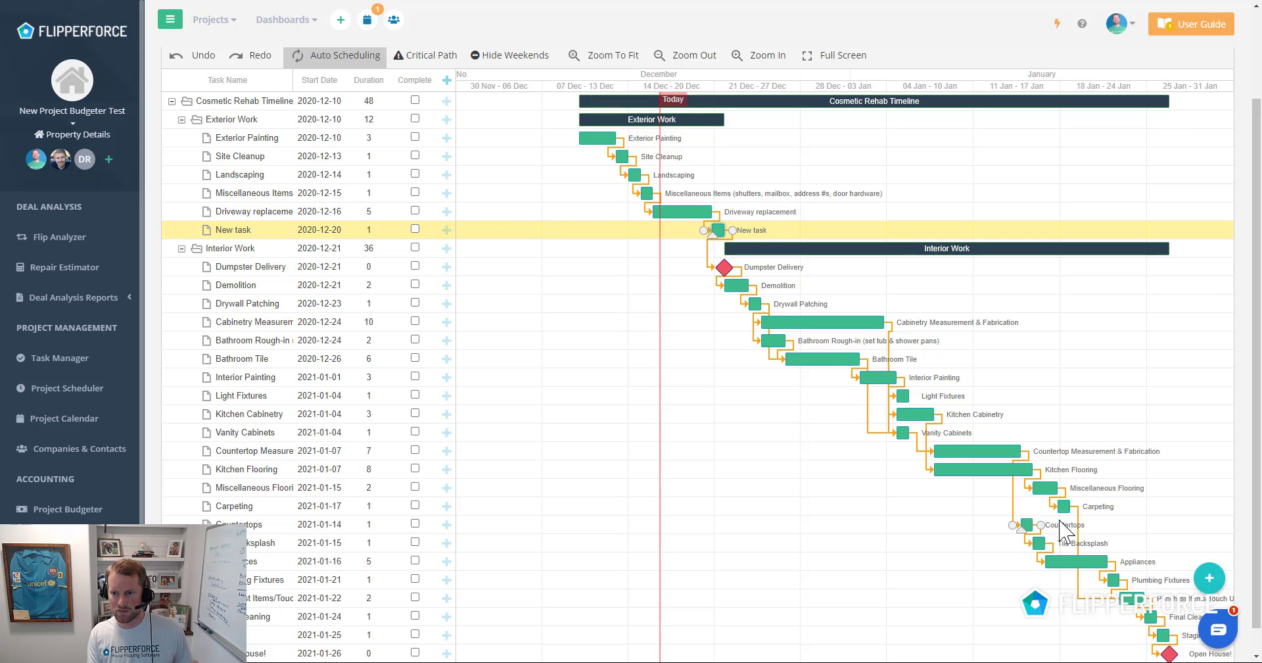
scroll(789, 223, up, 2)
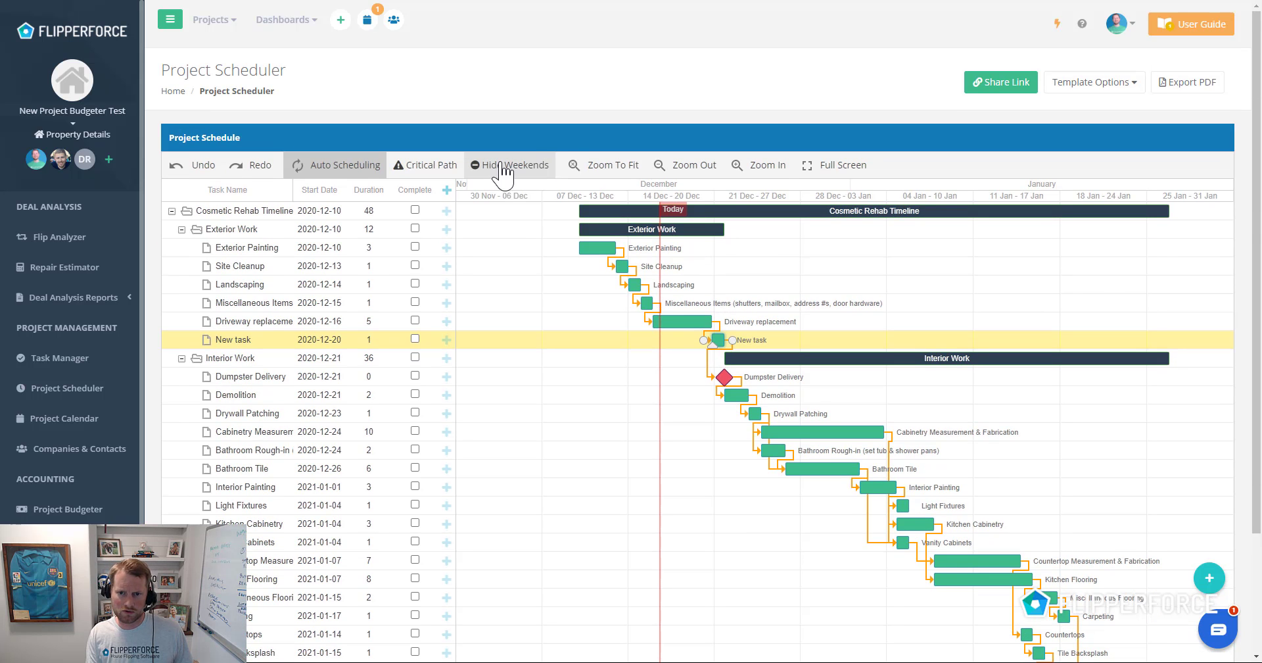
With Critical Path shown, delay Appliances to stretch the project to 53 days, then zoom to fit.
click(452, 165)
scroll(920, 368, down, 3)
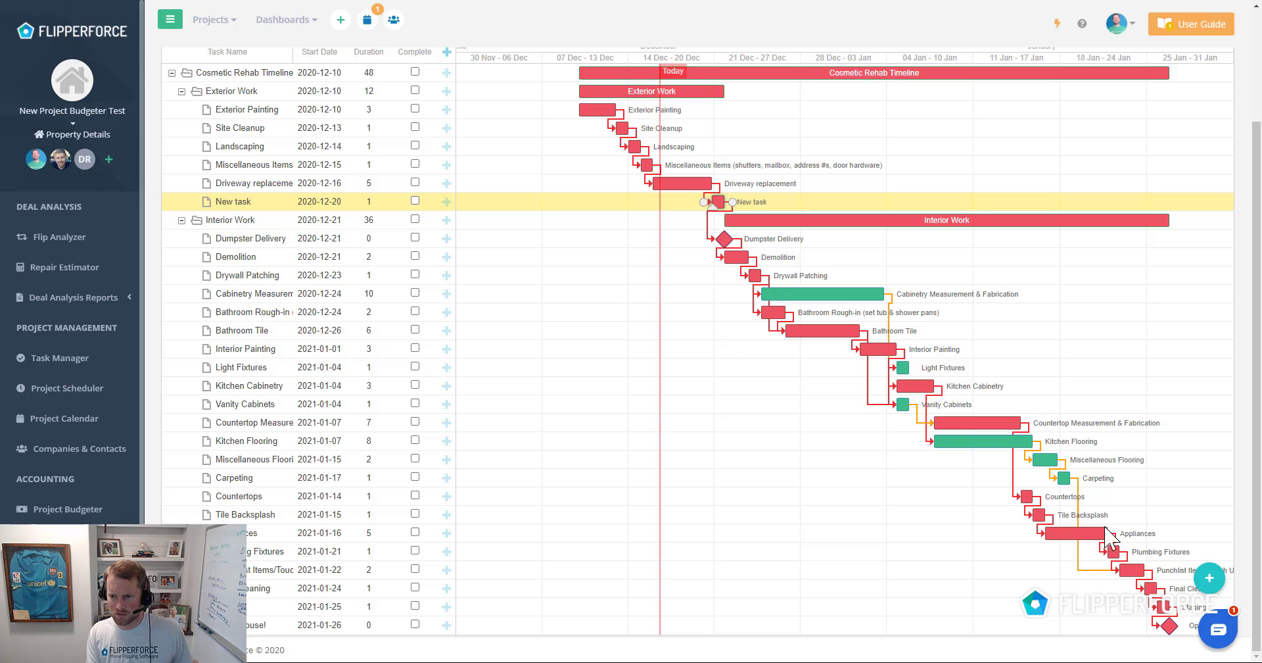
drag(1108, 543, 1165, 543)
scroll(667, 141, up, 2)
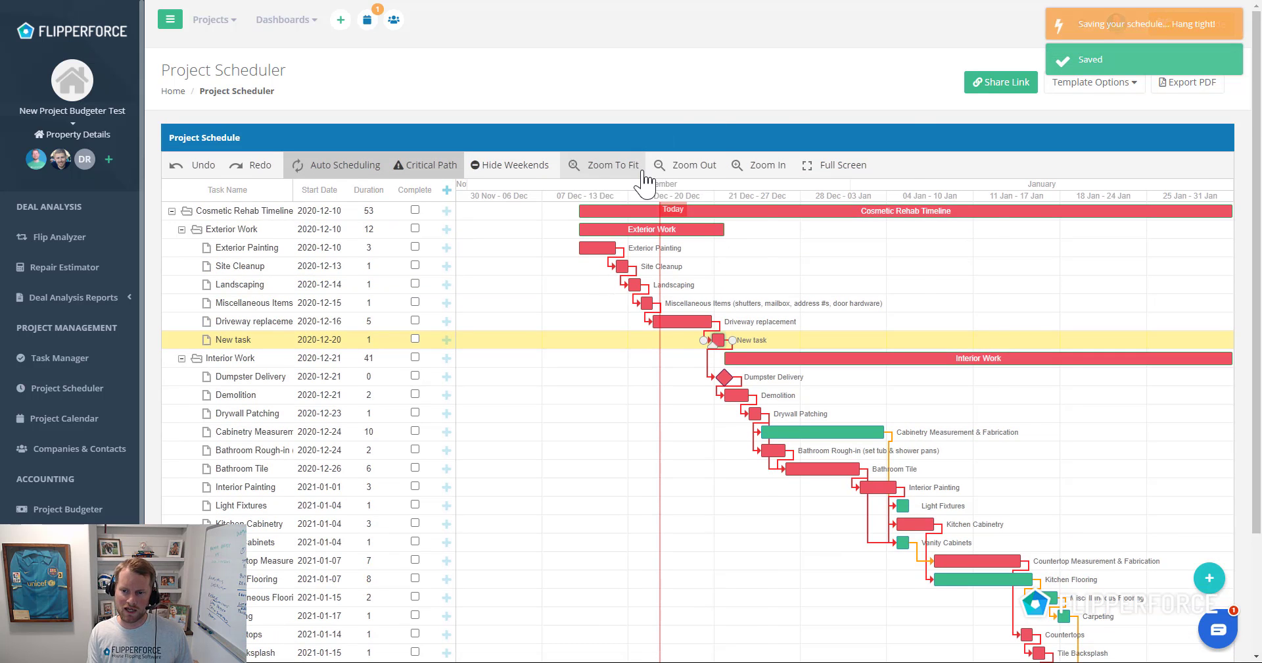
click(644, 174)
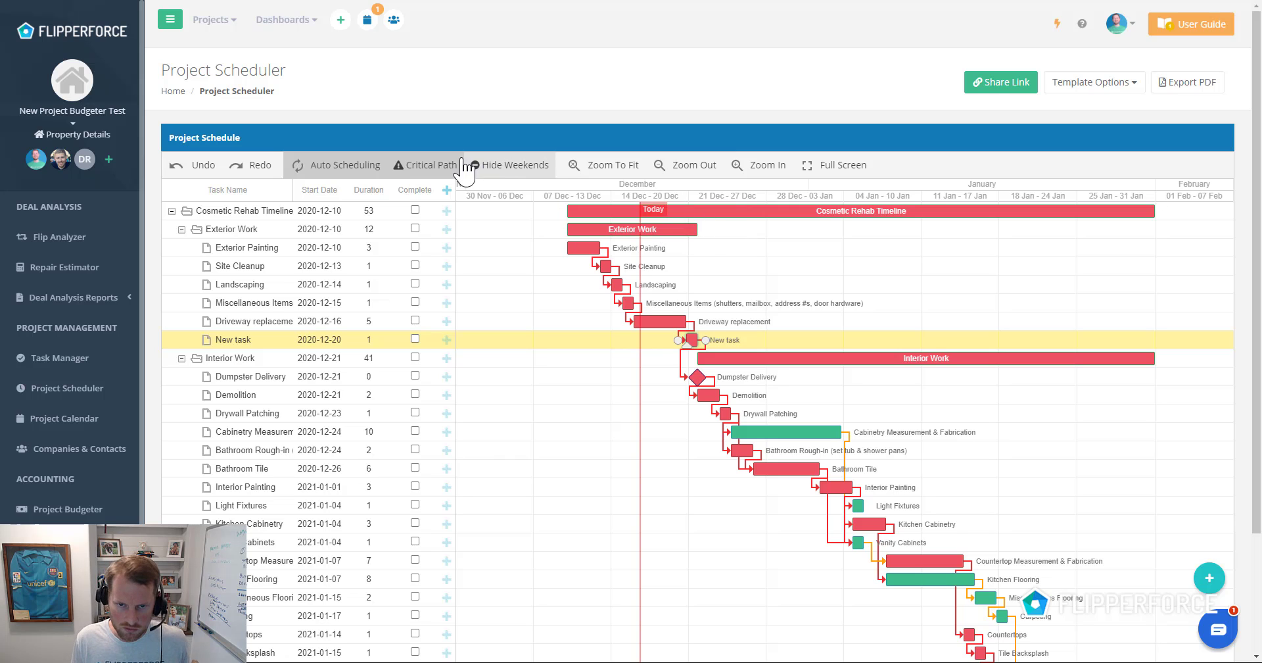
click(445, 165)
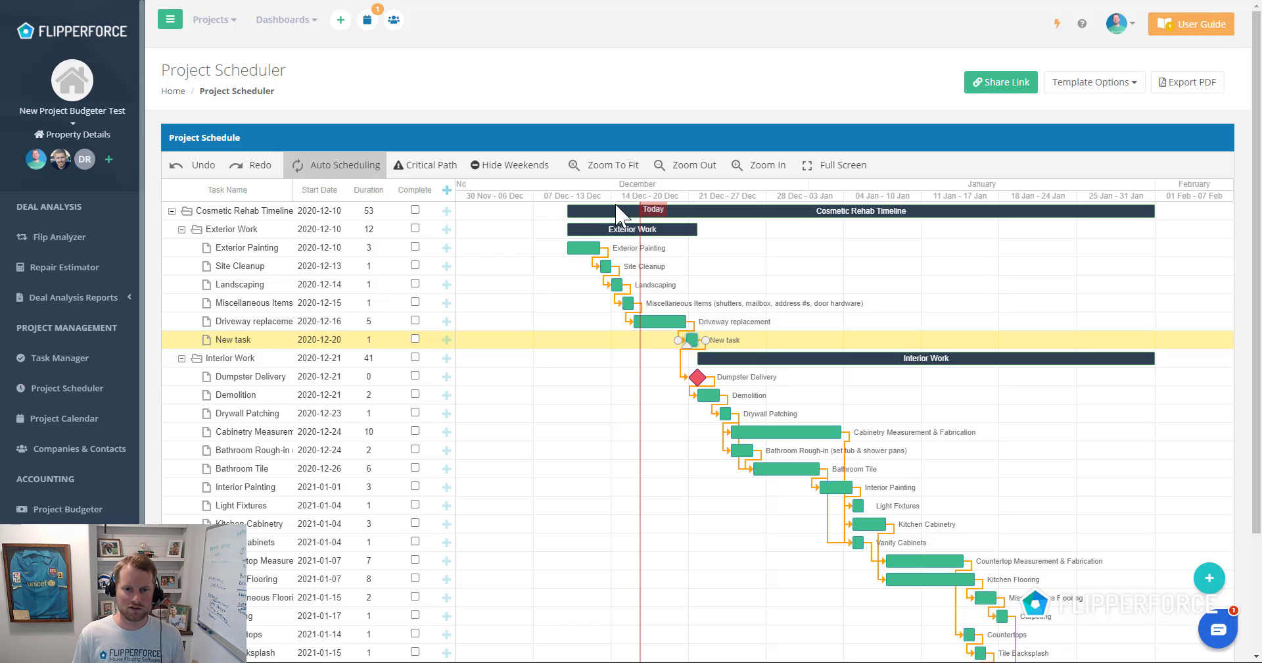
Shift the timeline to 2020-12-27, delete the New task–Dumpster Delivery link, start Exterior Work 2021-01-02.
drag(612, 224, 674, 227)
click(672, 227)
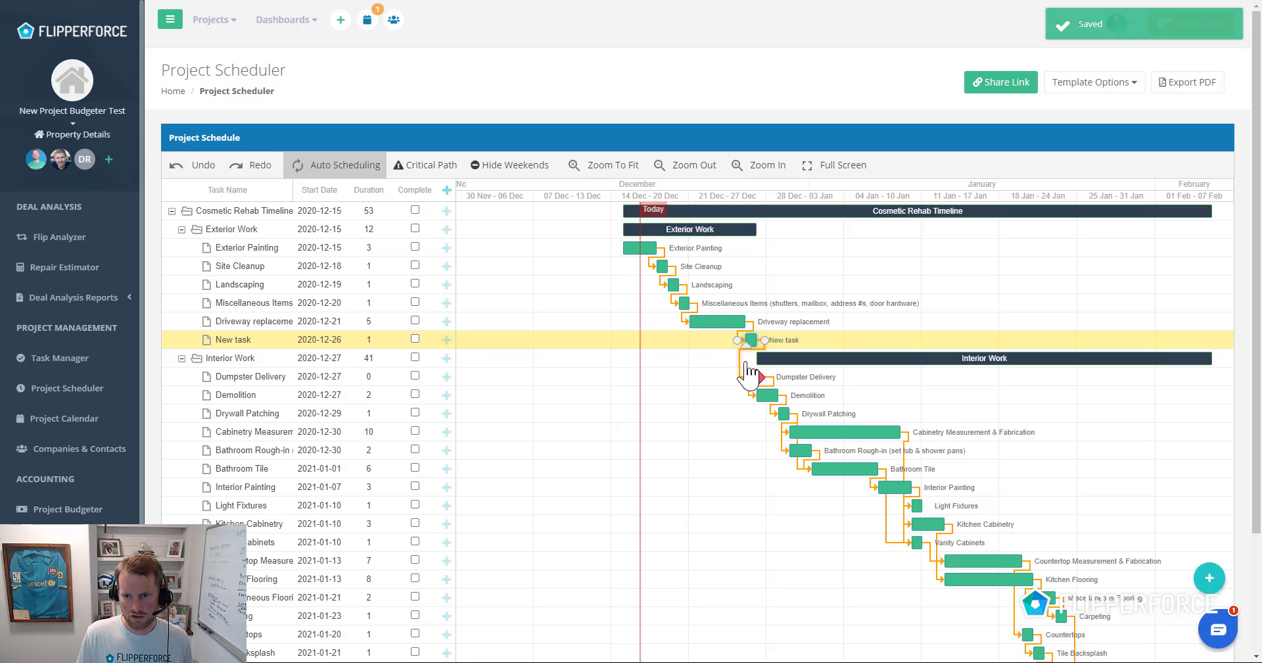
double_click(741, 359)
click(599, 350)
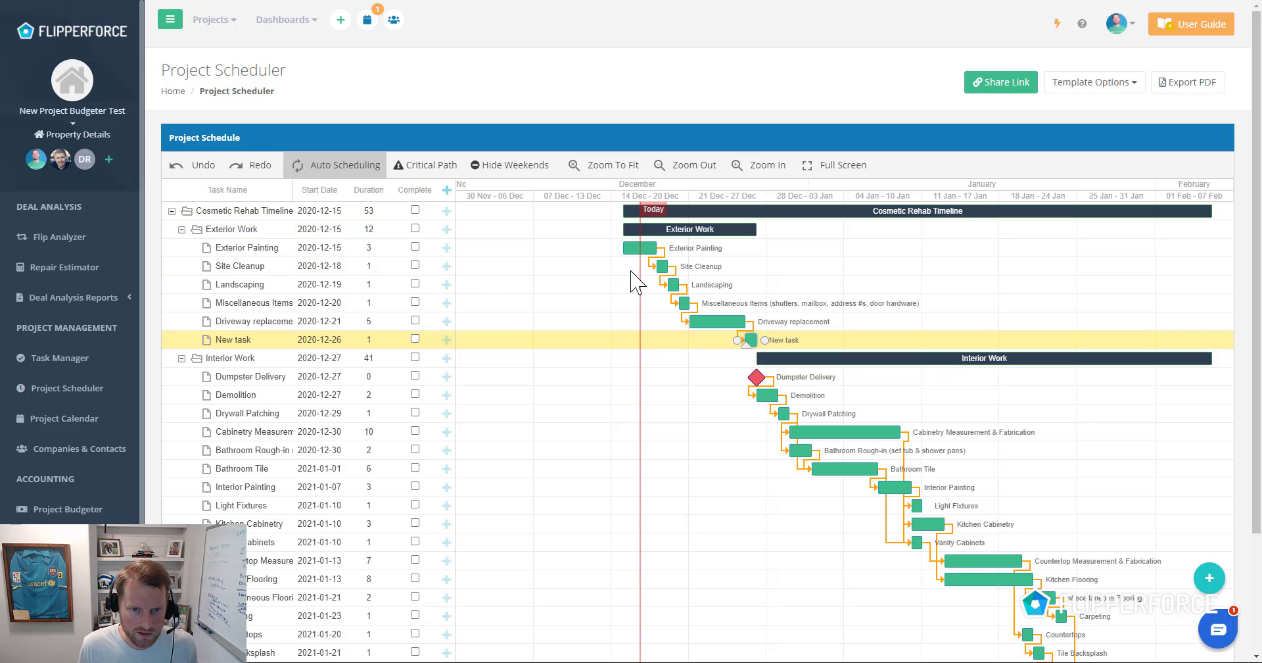
drag(680, 238, 880, 242)
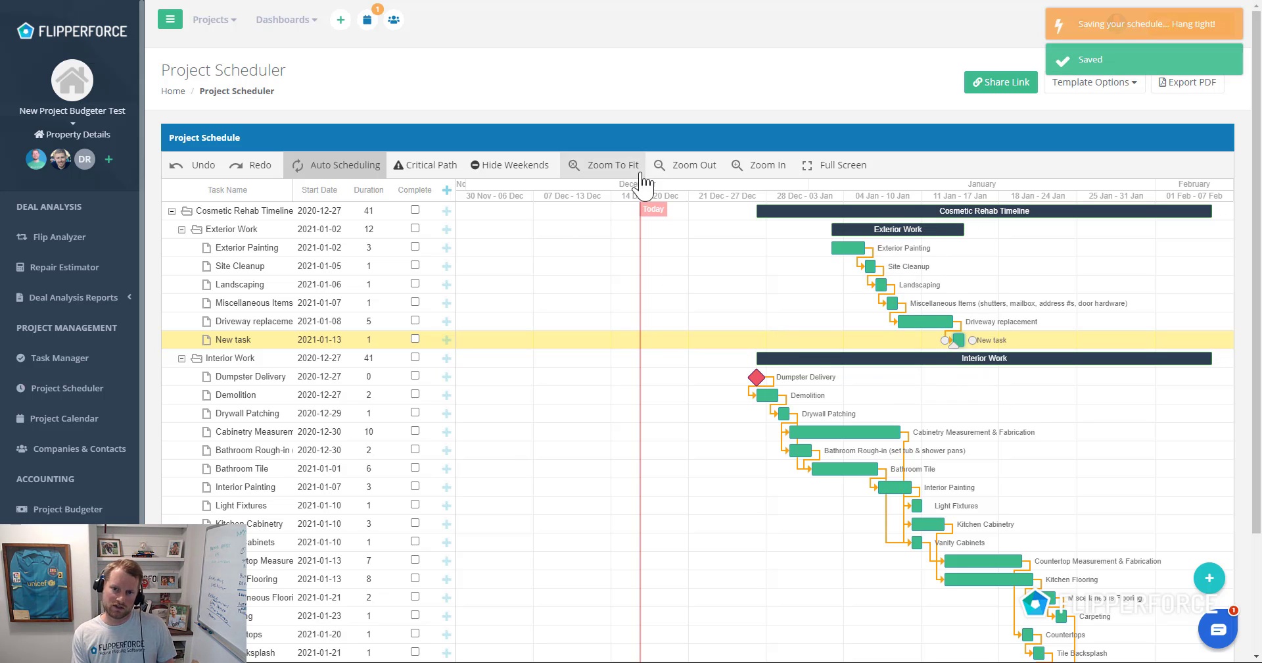
Move Interior Work's start to Dec 25, 2020 and extend Exterior Painting to 12 days from Dec 25.
click(603, 167)
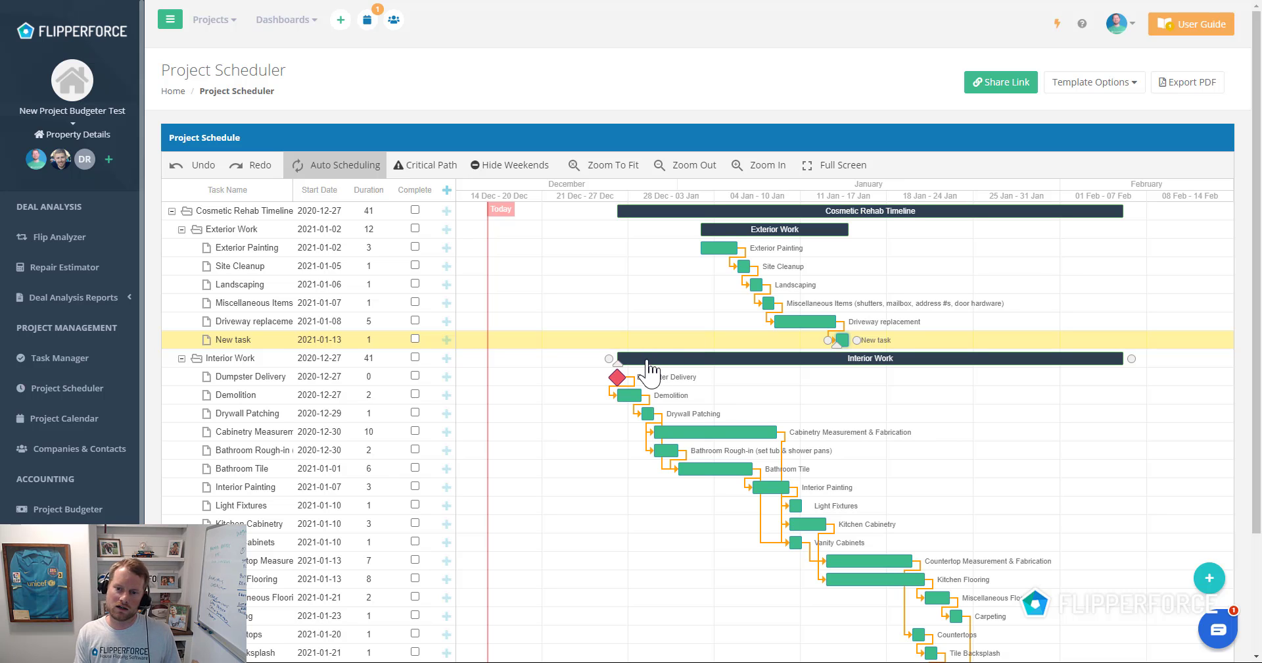
mouse_move(656, 368)
mouse_down()
mouse_move(630, 365)
mouse_move(645, 366)
mouse_up()
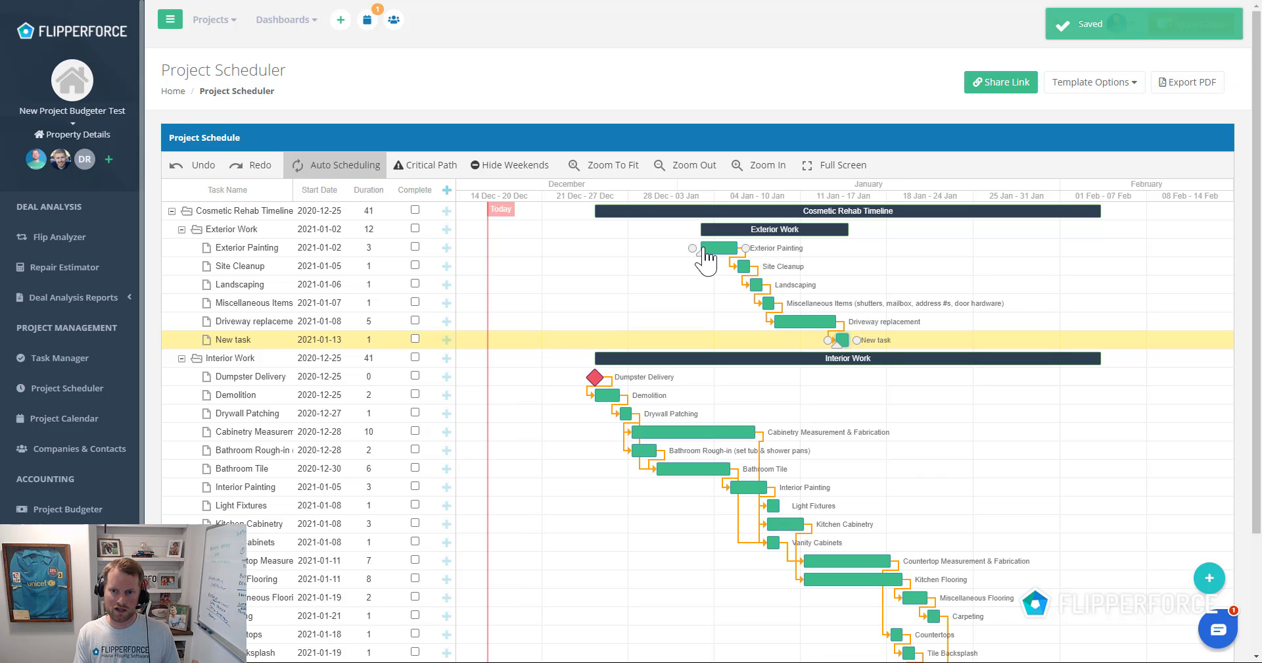
drag(698, 247, 595, 247)
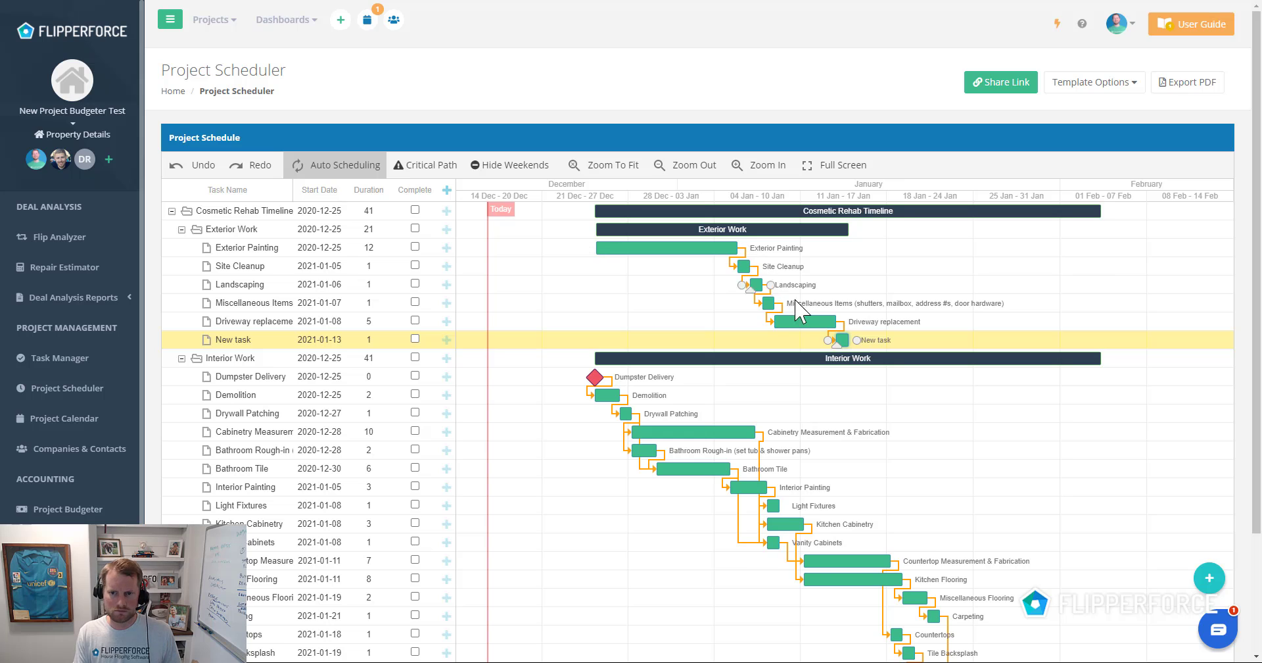